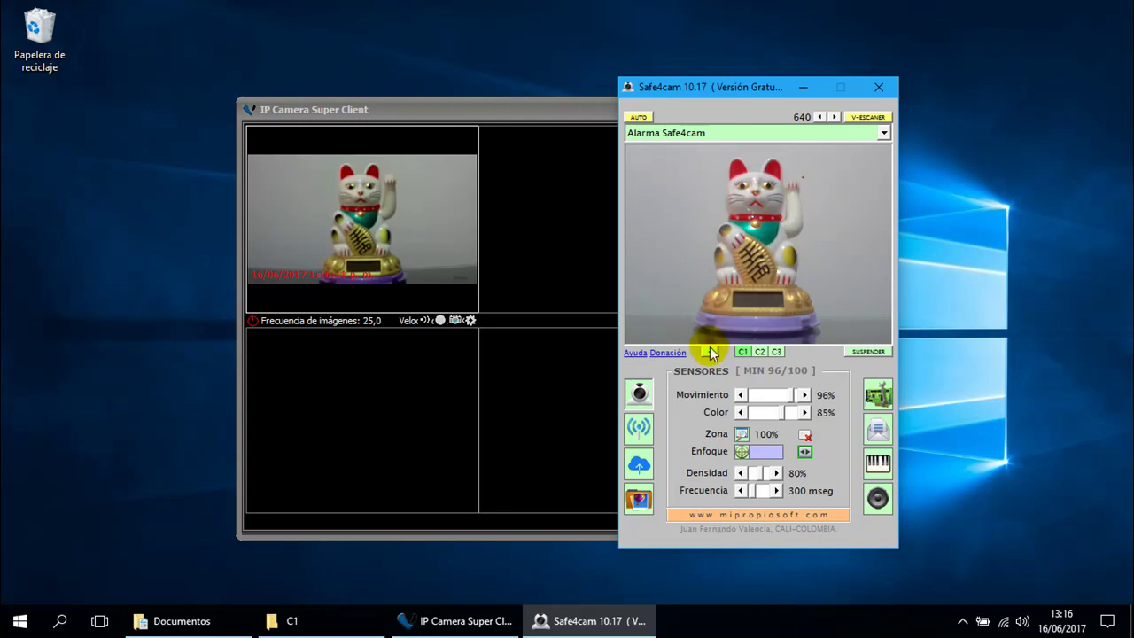
- Switch to IP Camera Super Client, open the options of Camara IP and retrieve its current camera parameters
left_click(559, 117)
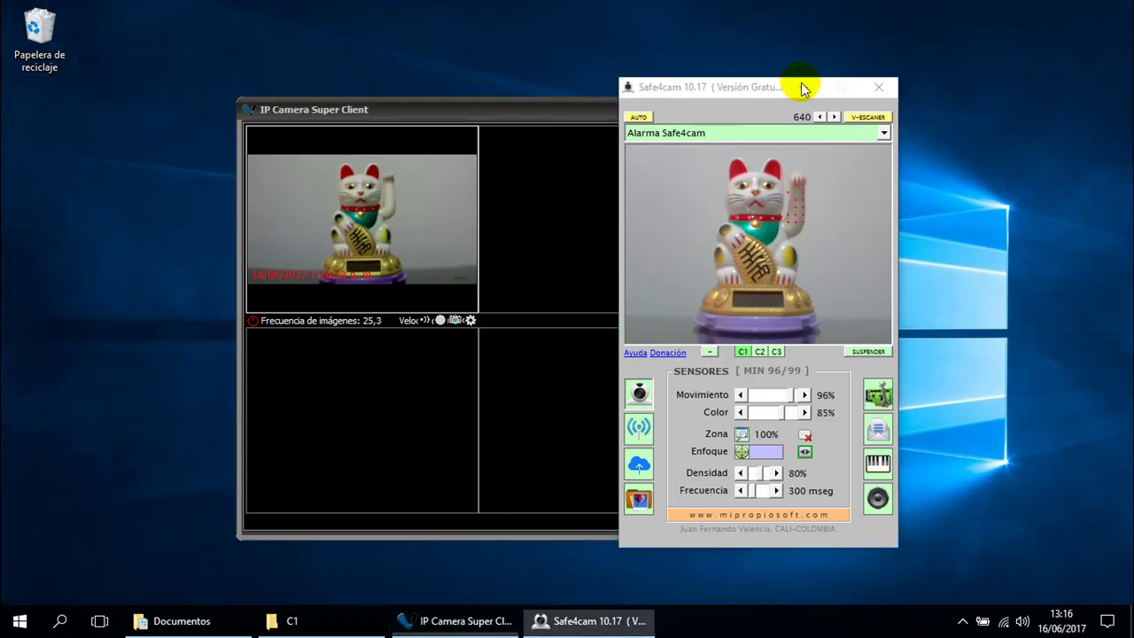
left_click(803, 87)
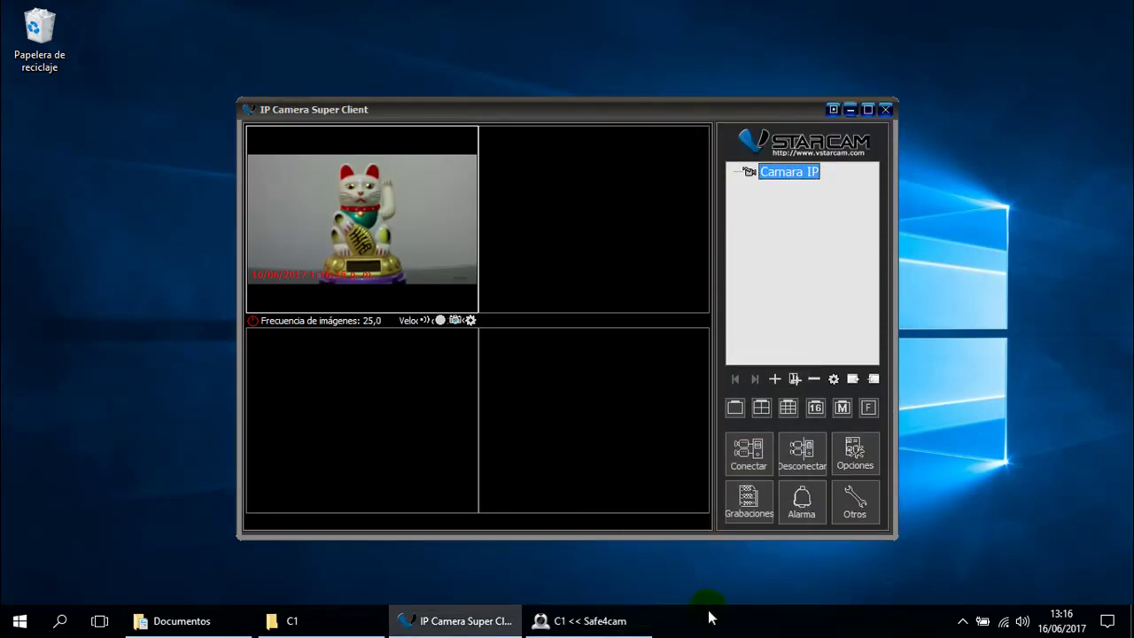
left_click(833, 380)
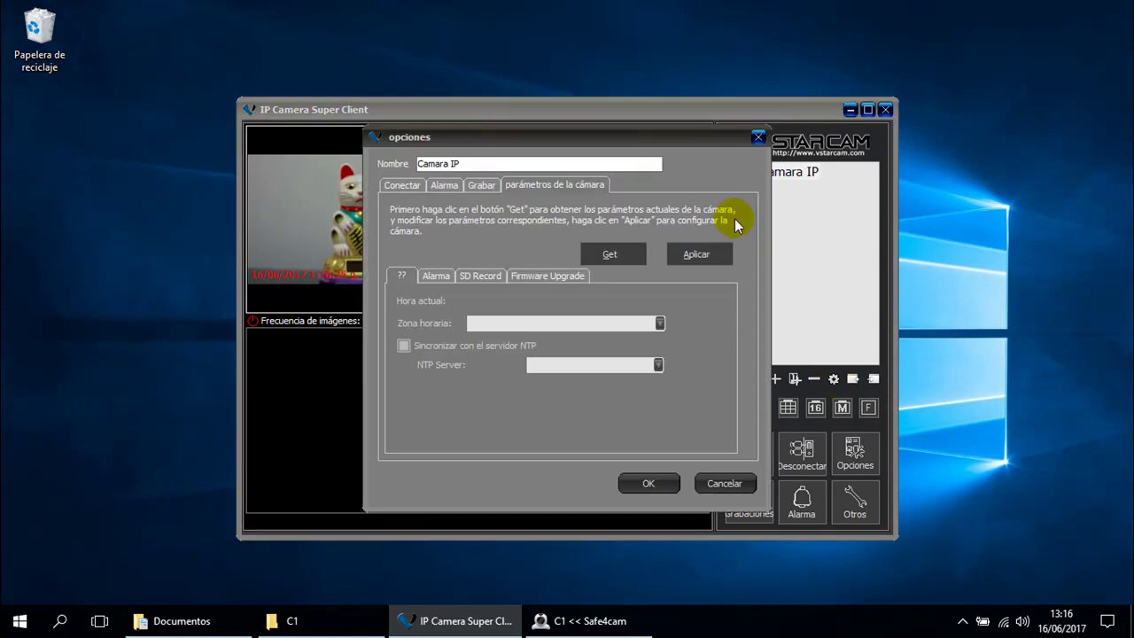
left_click(624, 253)
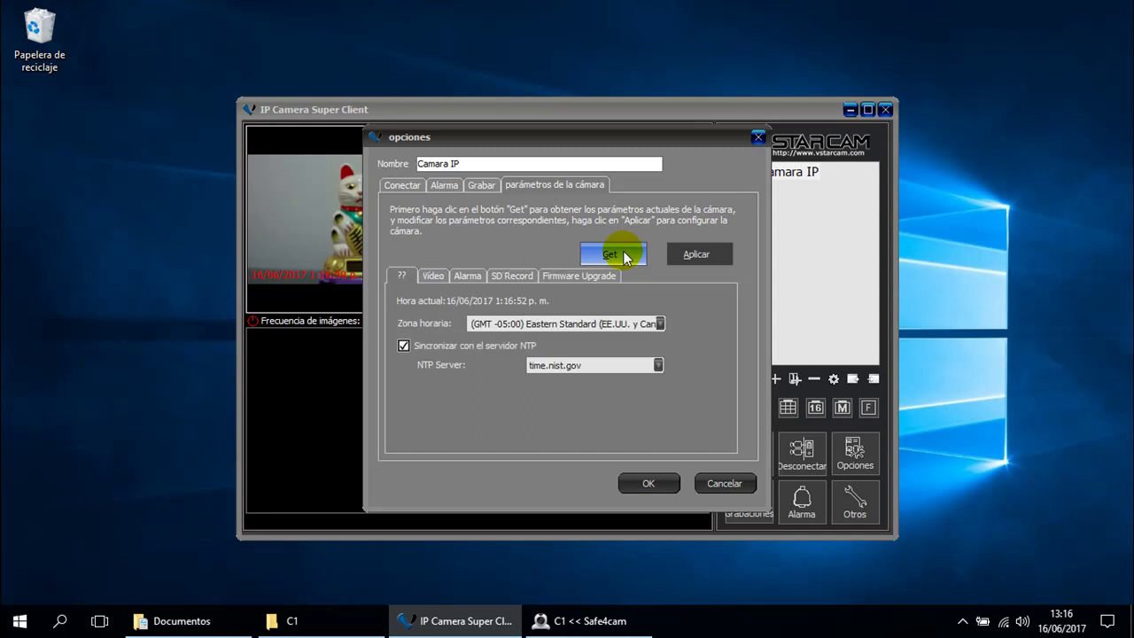
- Enable motion detection in the camera's alarm parameters and set the detection sensitivity to 1
left_click(467, 276)
left_click(420, 319)
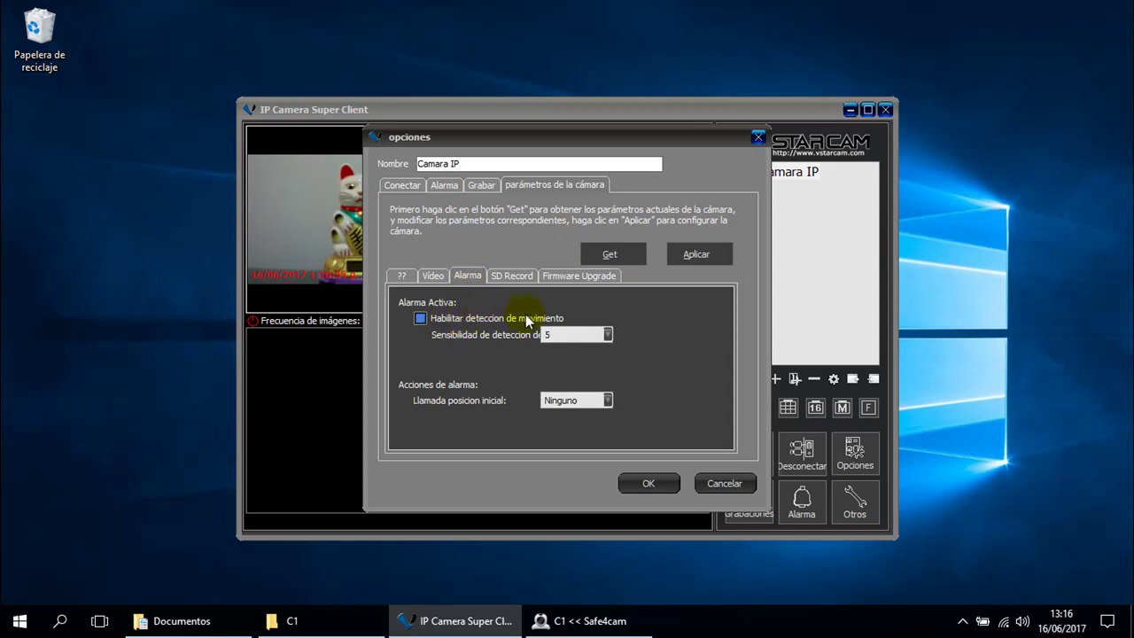
left_click(419, 317)
left_click(608, 335)
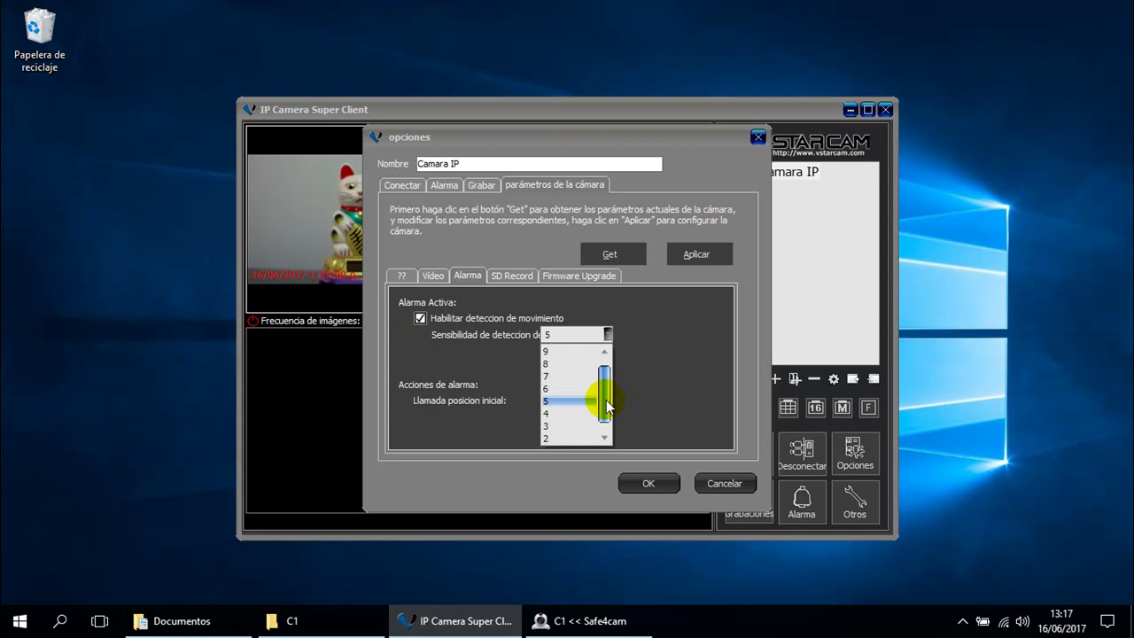
left_click_drag(604, 405, 562, 336)
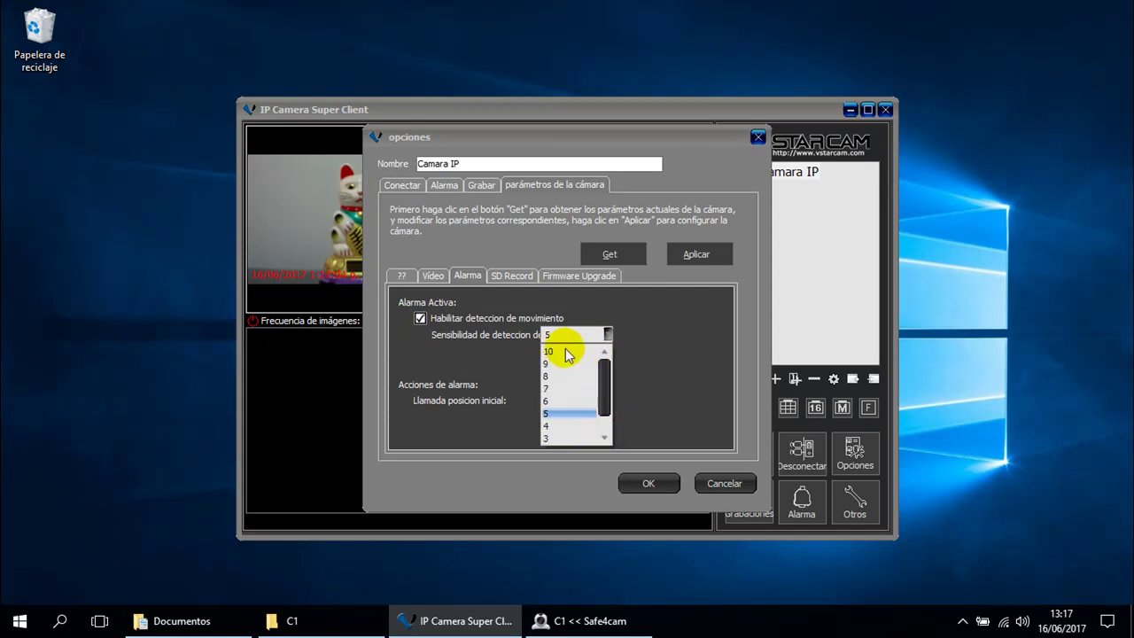
left_click_drag(608, 367, 606, 419)
left_click(559, 436)
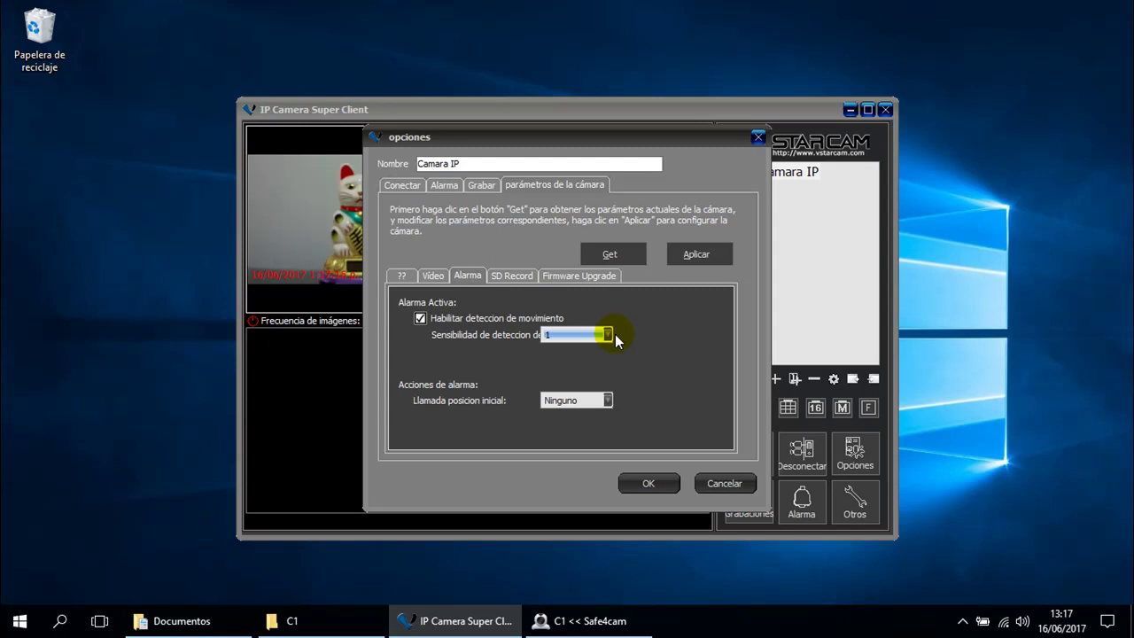
- Switch to Safe4cam and set the Movimiento sensor to 98%, trying 99% on the way
left_click(578, 621)
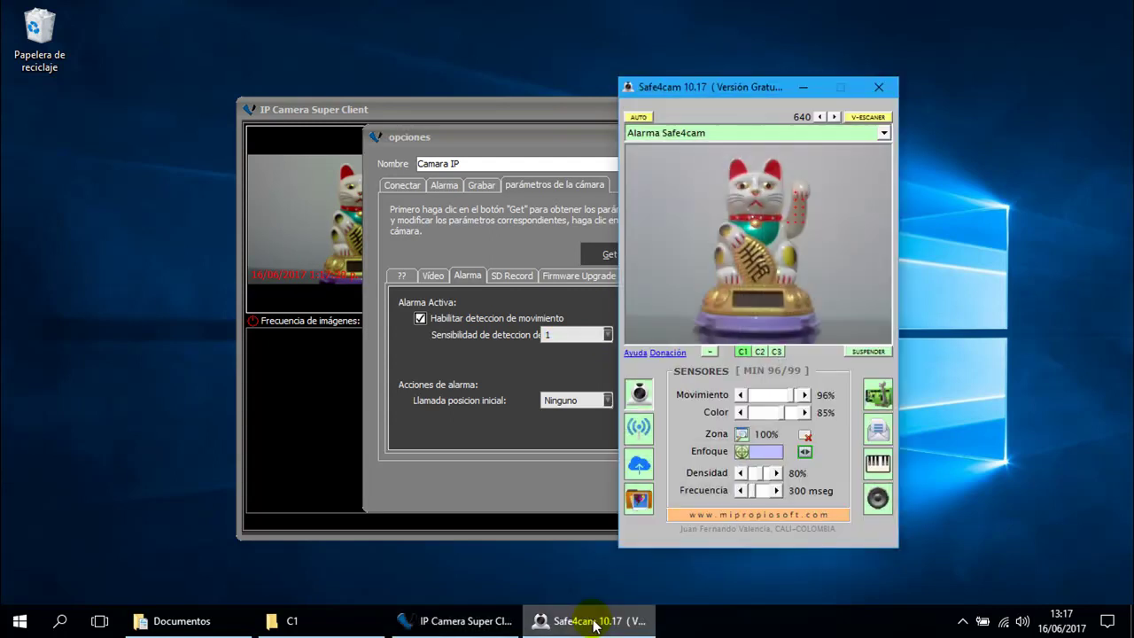
left_click(805, 395)
left_click(805, 396)
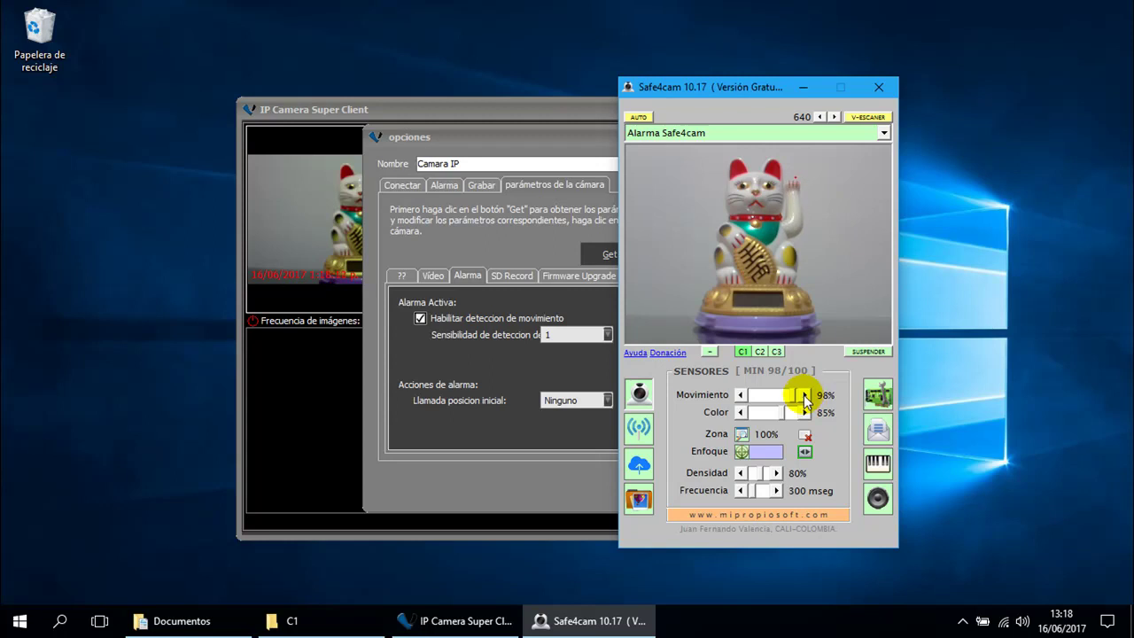
left_click(805, 395)
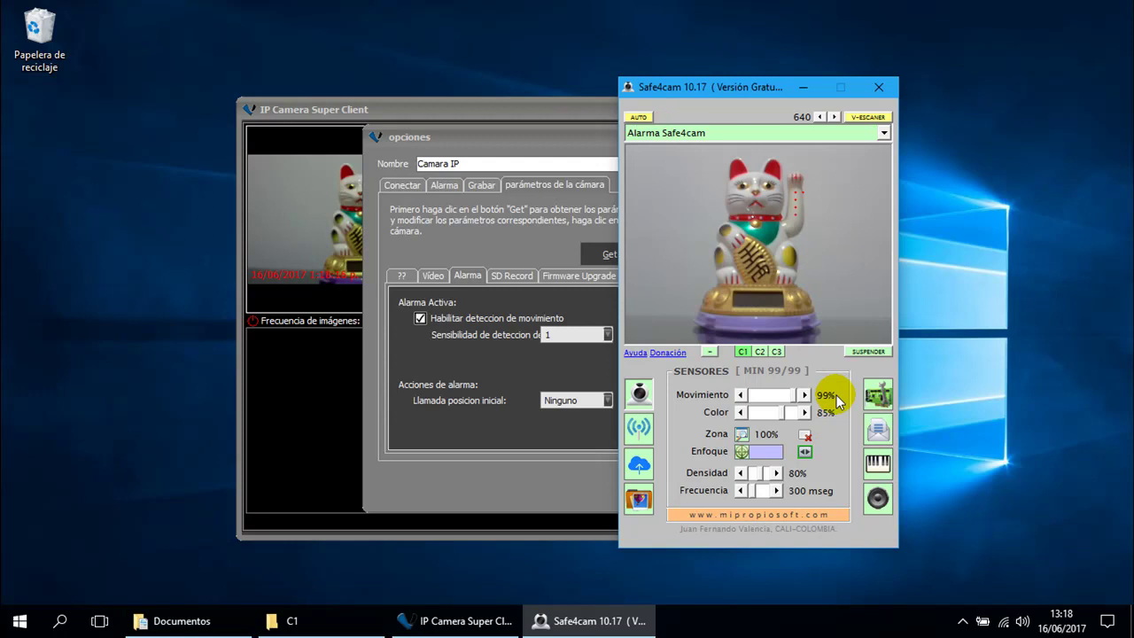
left_click(740, 395)
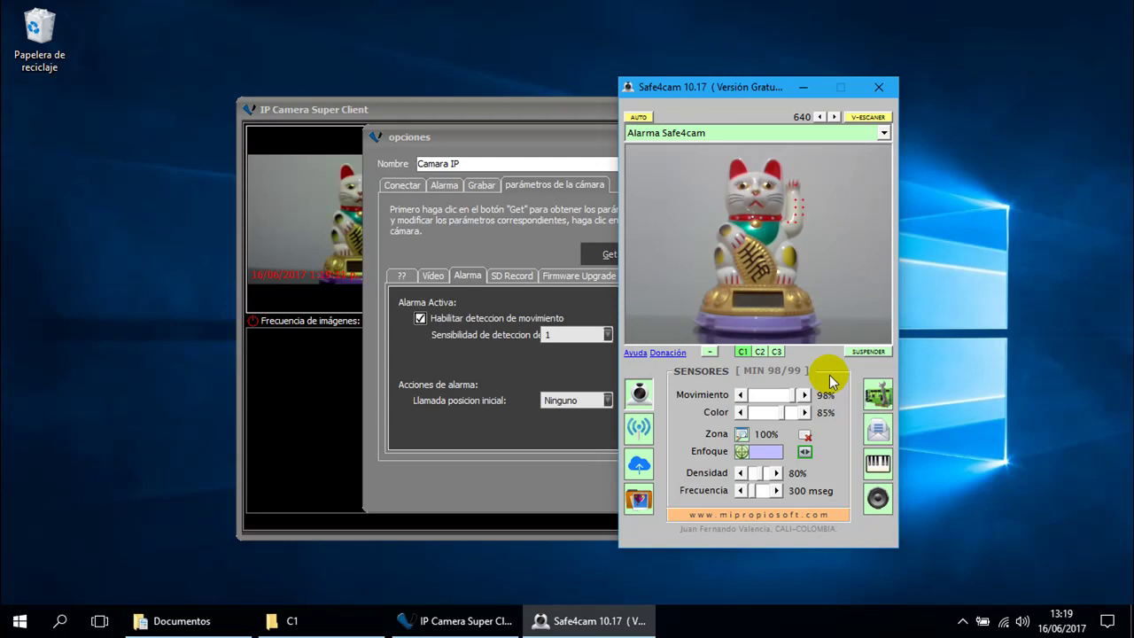
- Return to IP Camera Super Client, apply the camera parameters and activate the alarm for Camara IP
left_click(804, 88)
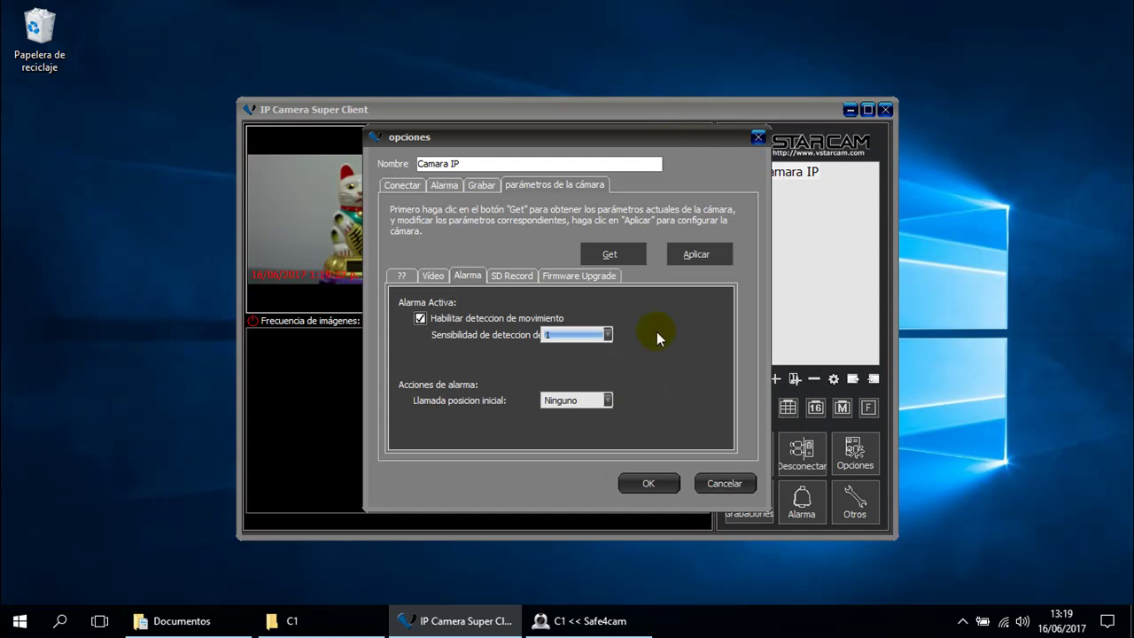
left_click(712, 258)
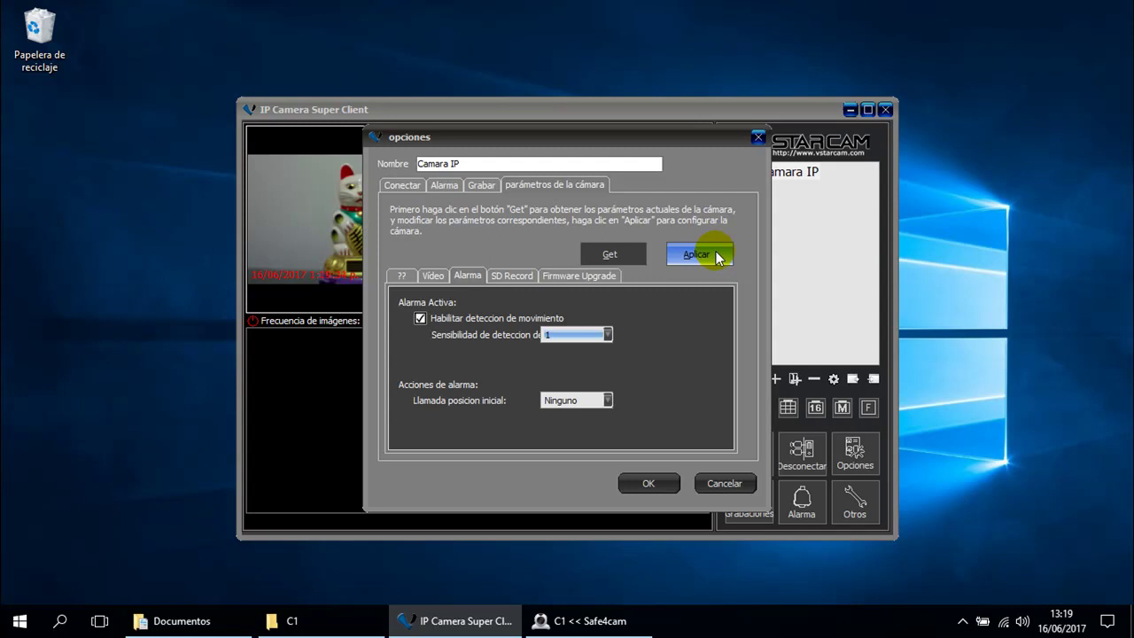
left_click(446, 186)
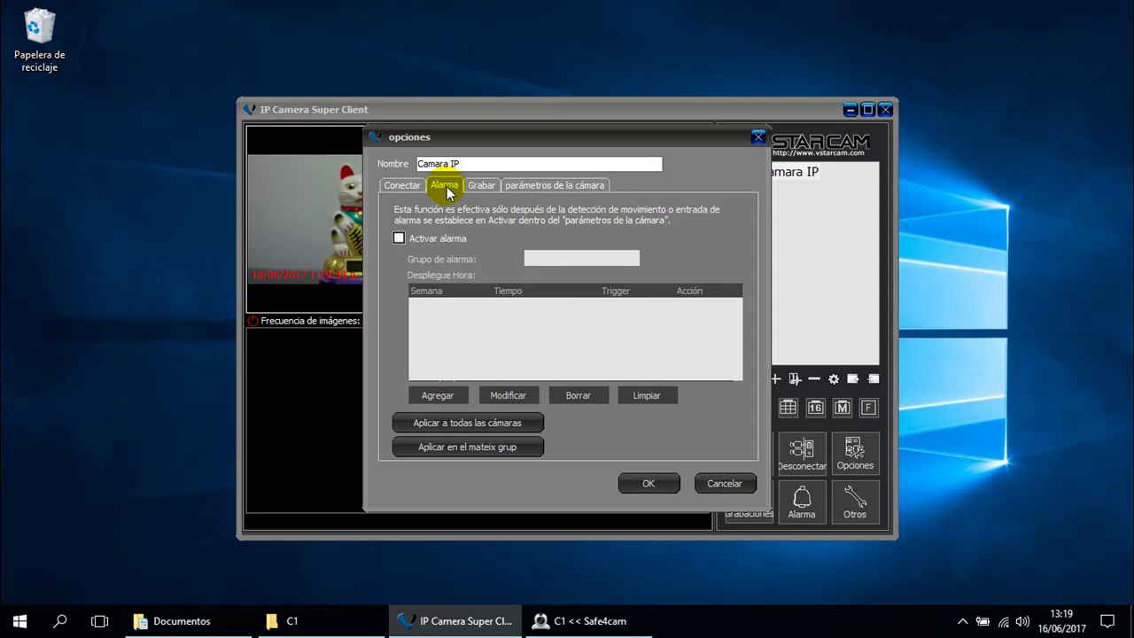
left_click(403, 238)
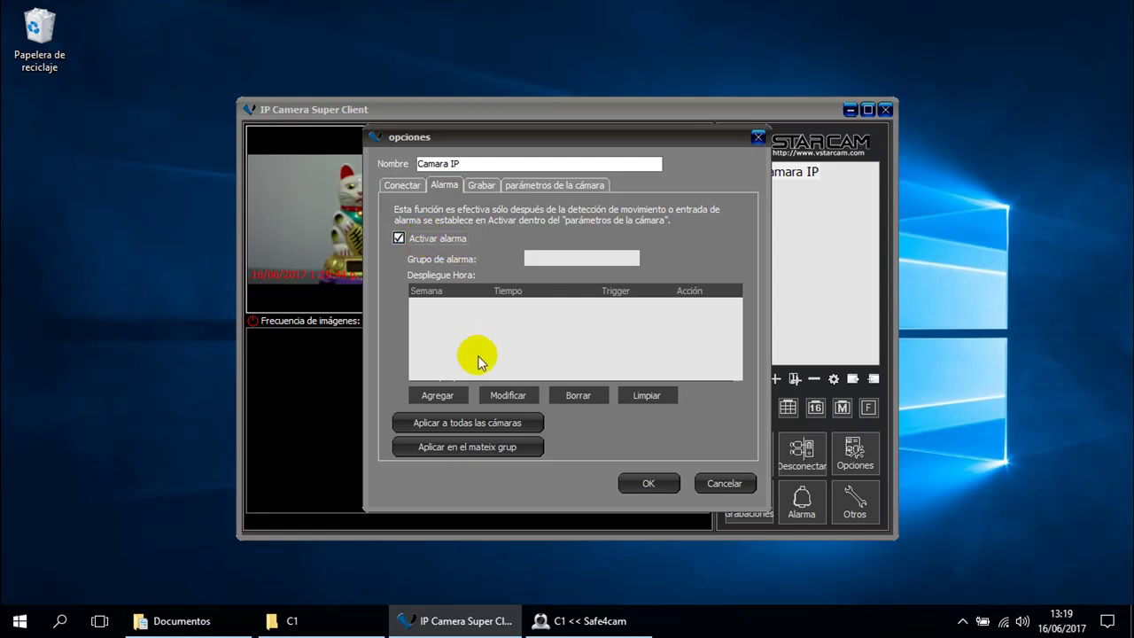
- Add an all-week alarm schedule triggered by motion detection with the Sonido and Grabar vídeo actions, and save the camera options
left_click(436, 396)
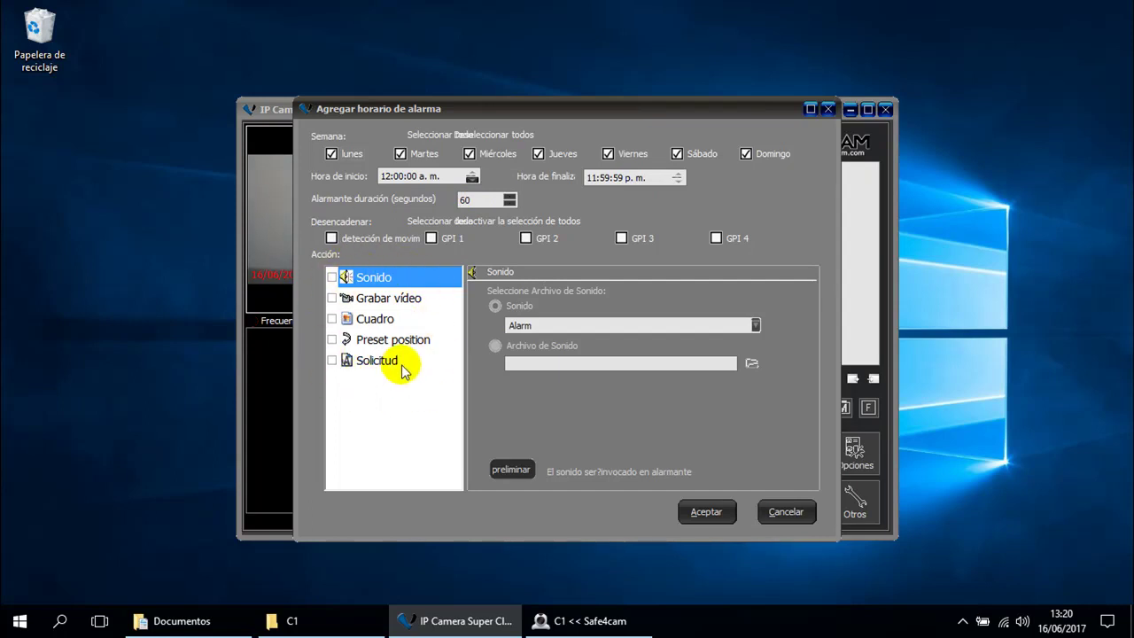
left_click(331, 277)
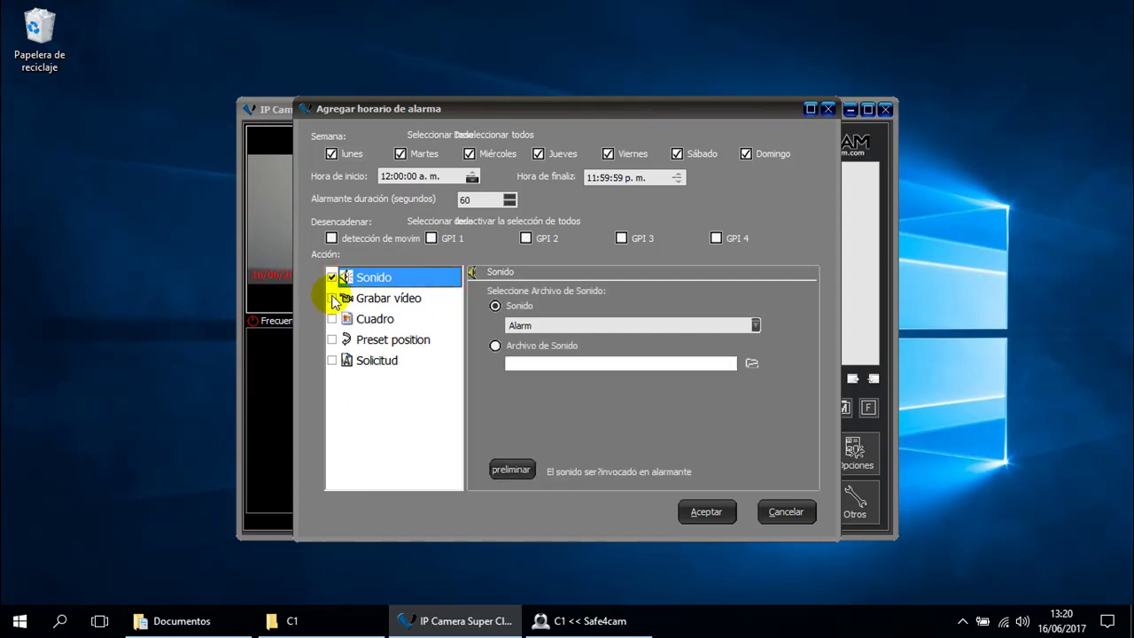
left_click(332, 298)
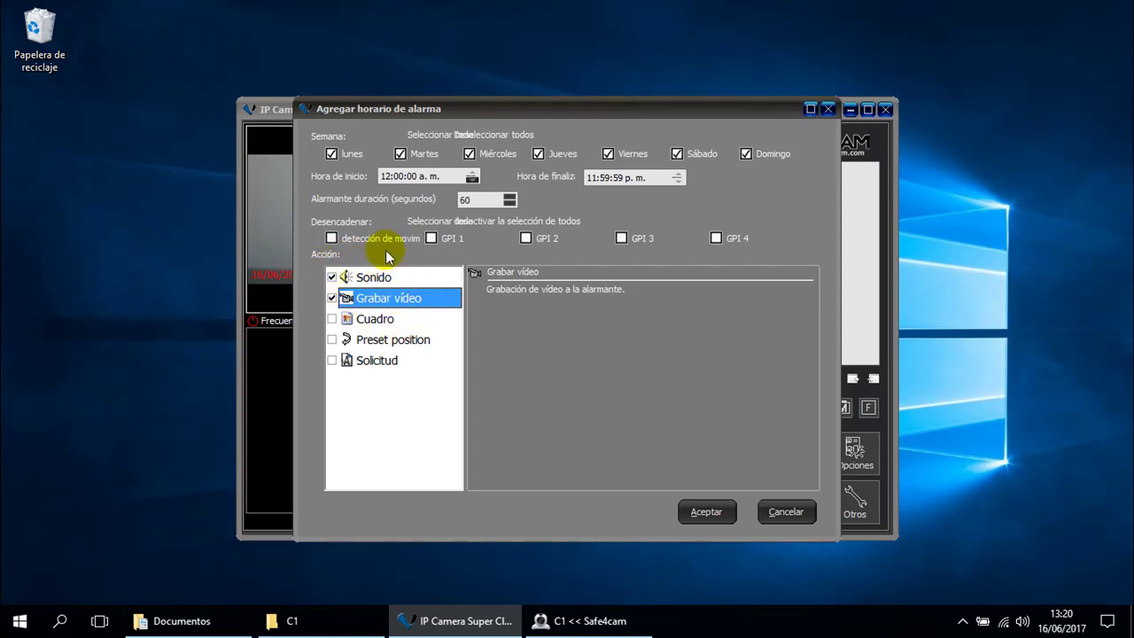
left_click(332, 239)
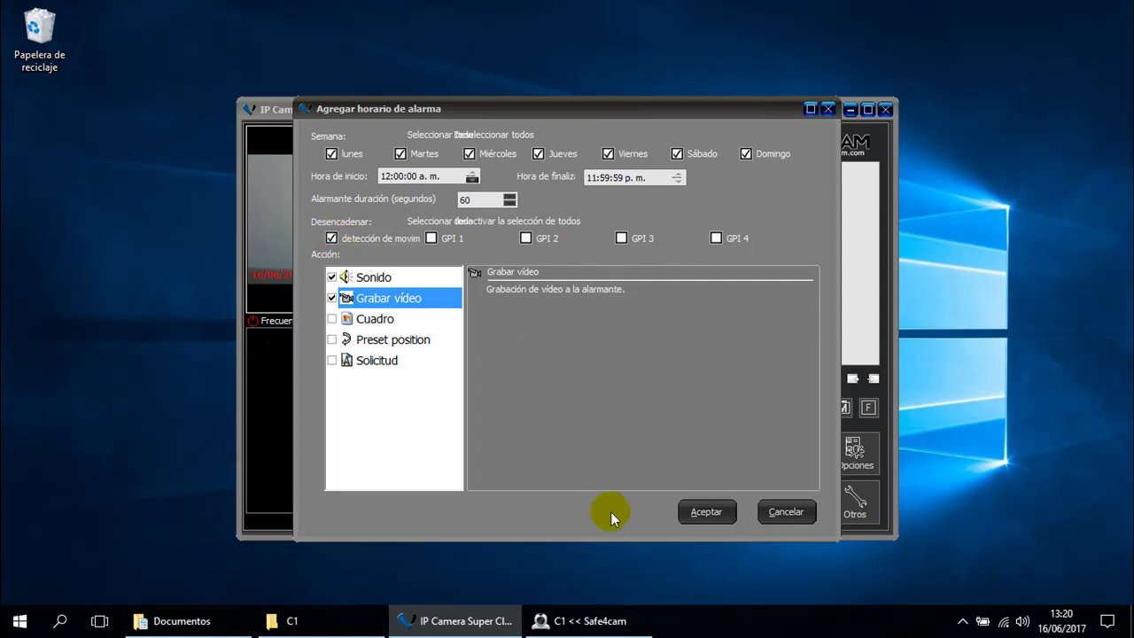
left_click(698, 512)
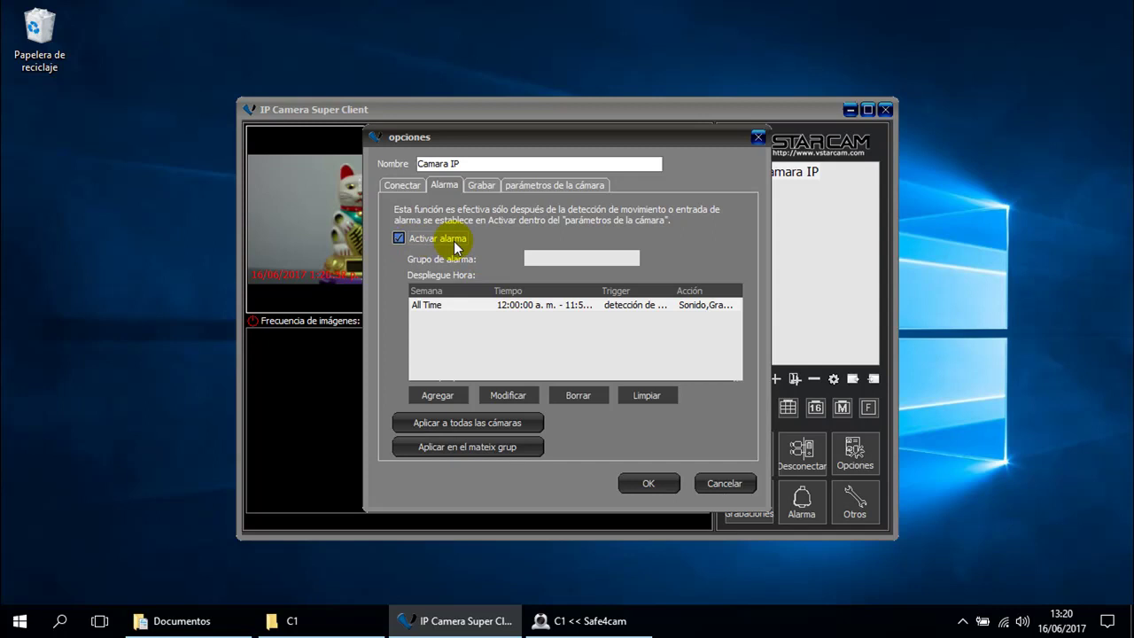
left_click(650, 484)
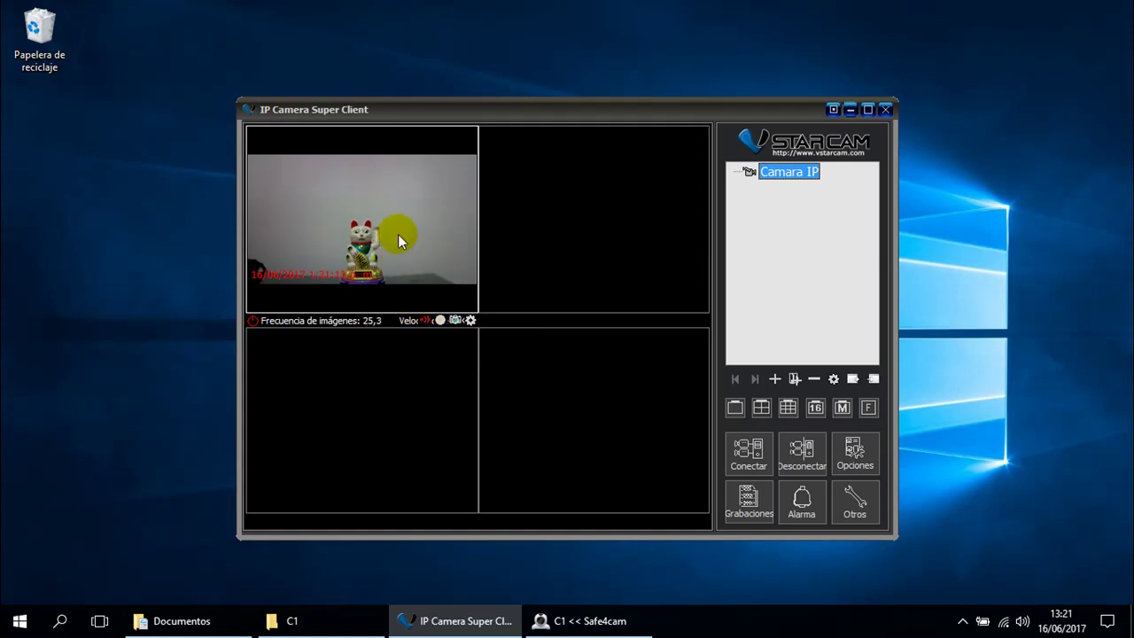
- Zoom the camera in and tilt it down to frame the whole lucky cat figure
mouse_move(439, 240)
left_click(494, 266)
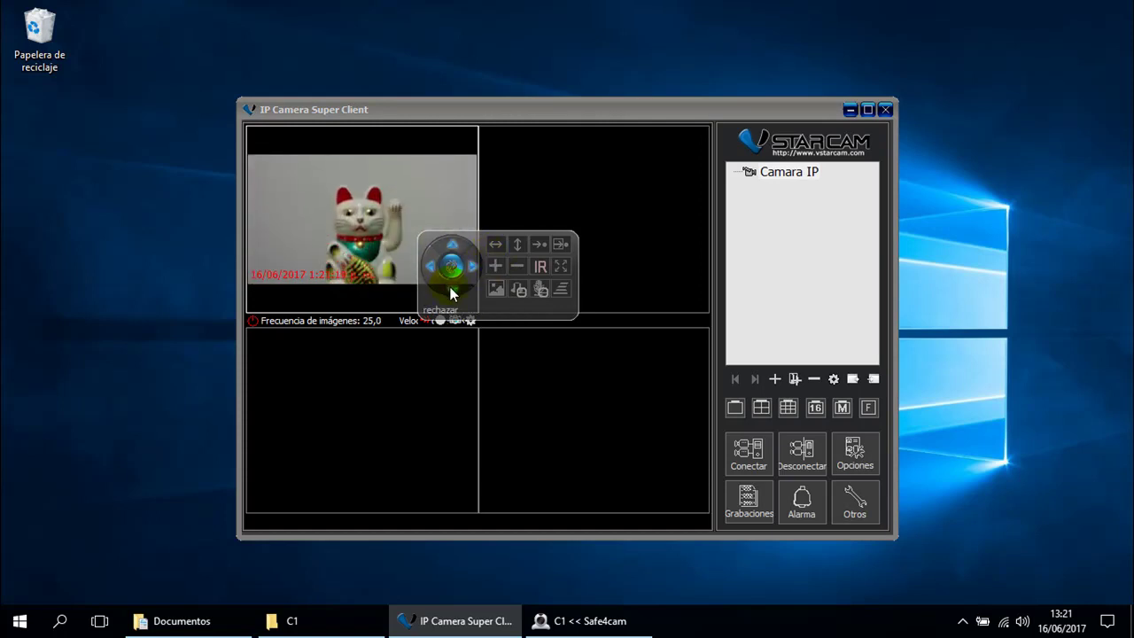
left_click(512, 264)
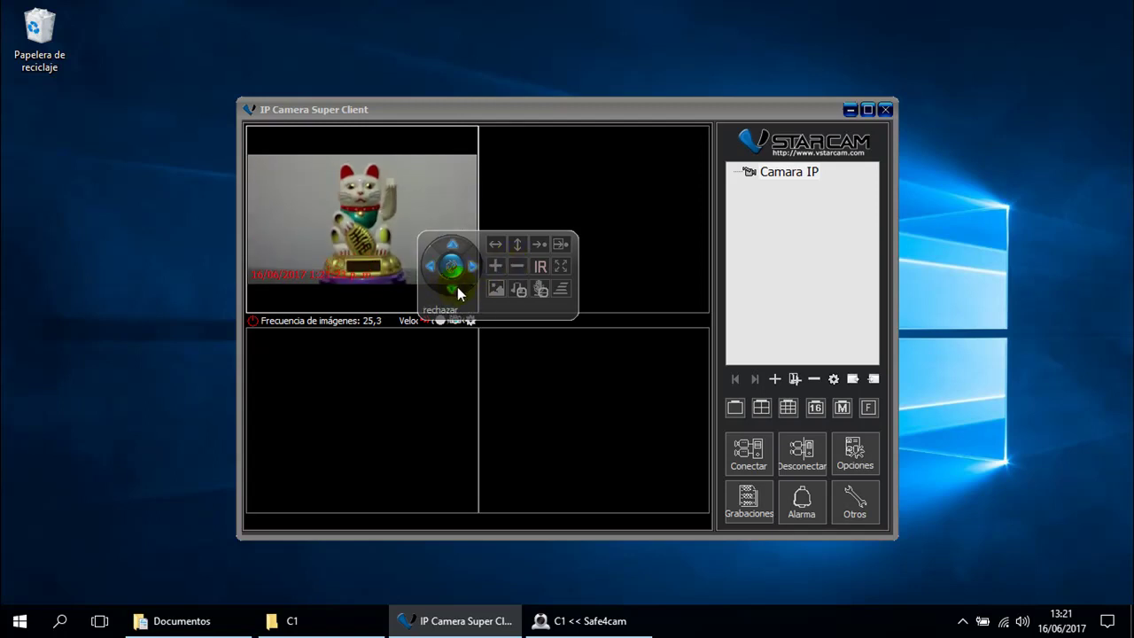
left_click(415, 113)
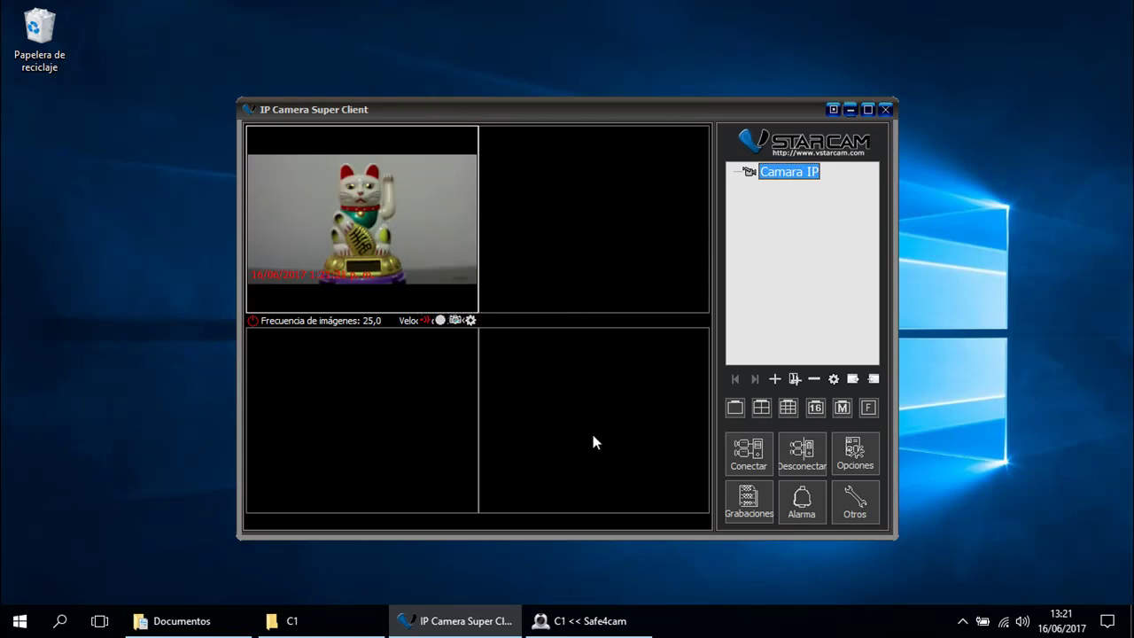
- Compare the live camera feed in IP Camera Super Client with the motion detection points in Safe4cam
left_click(414, 196)
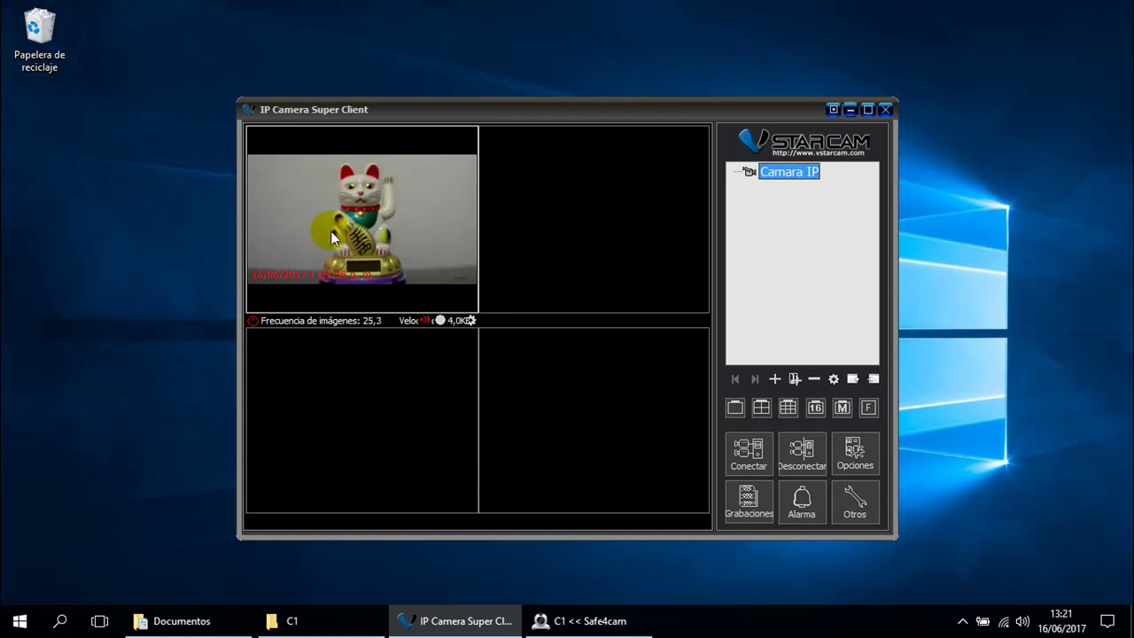
left_click(398, 177)
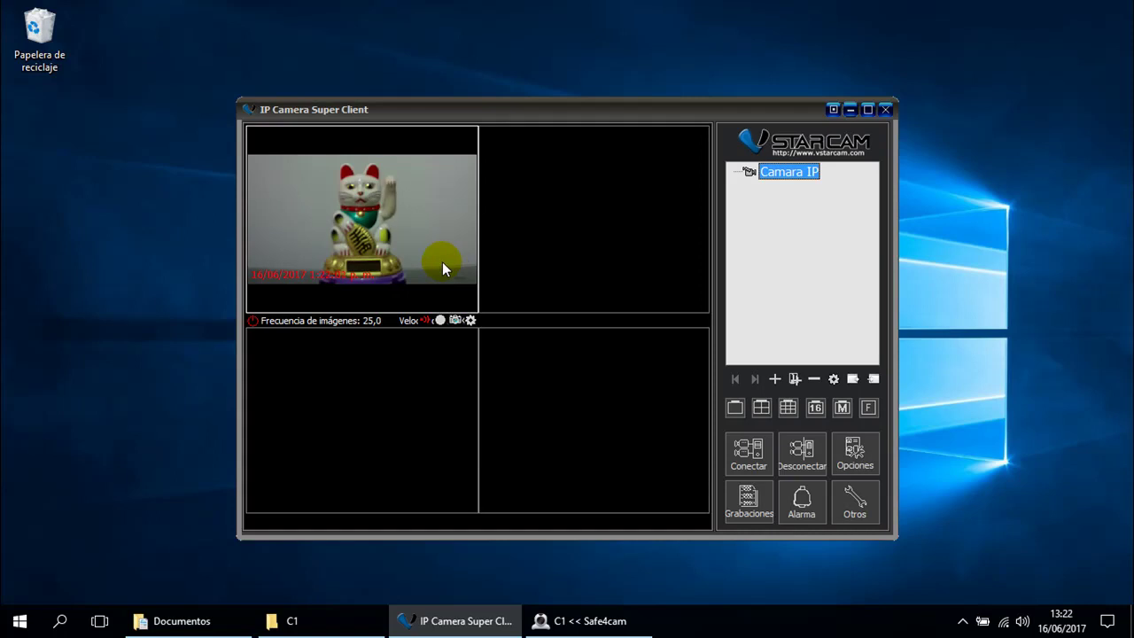
left_click(589, 620)
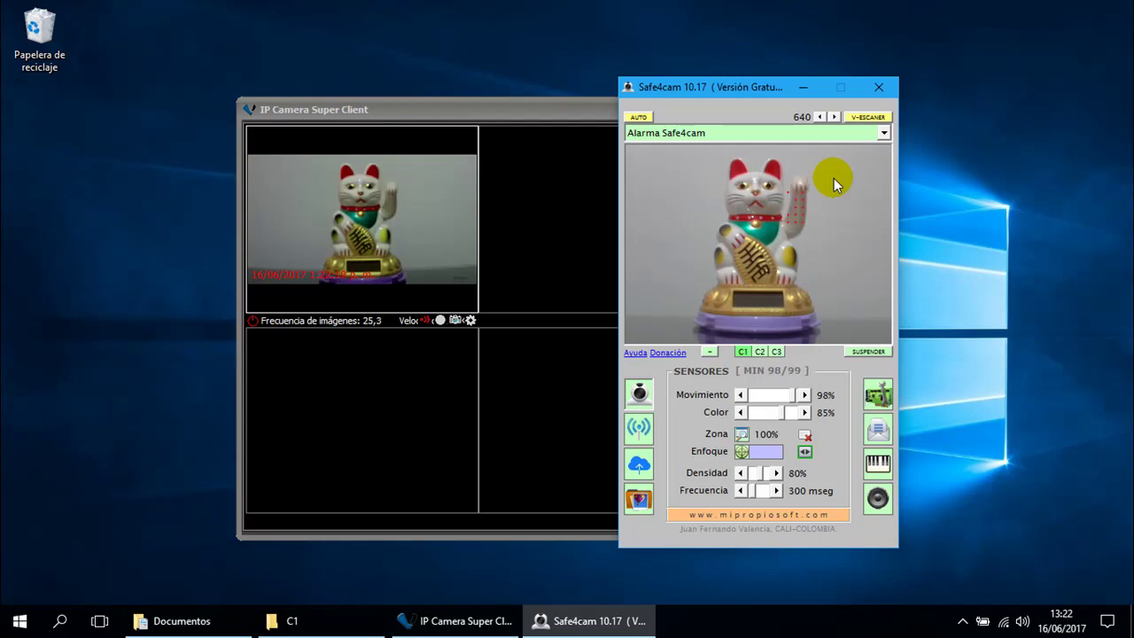
left_click(498, 110)
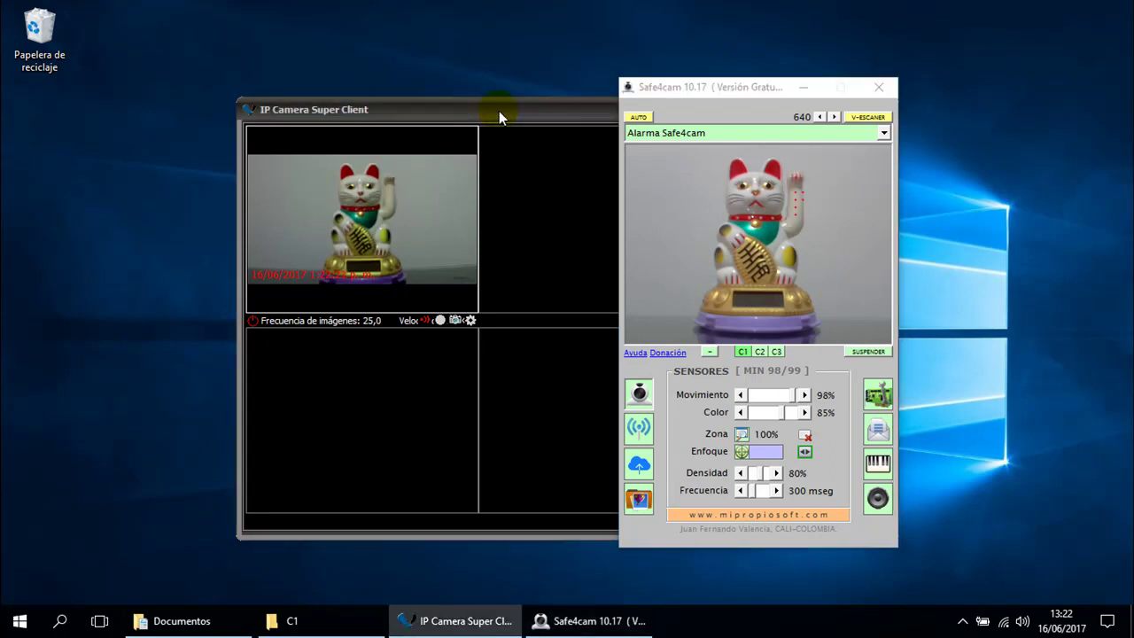
left_click(804, 88)
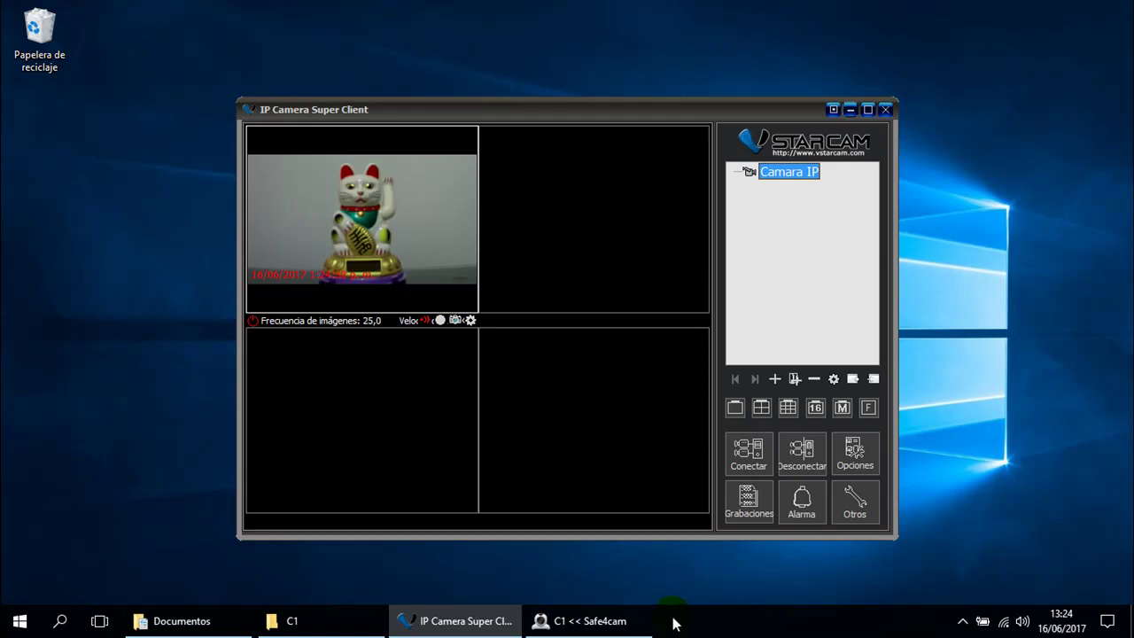
- Switch to Safe4cam and suspend its motion monitoring
left_click(611, 625)
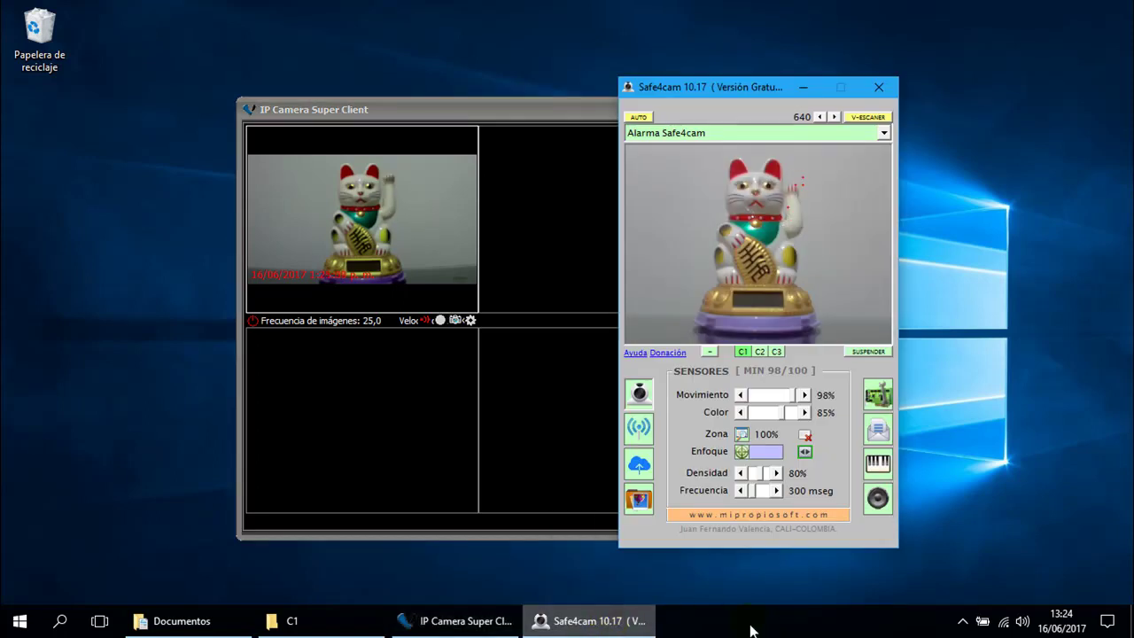
left_click(864, 352)
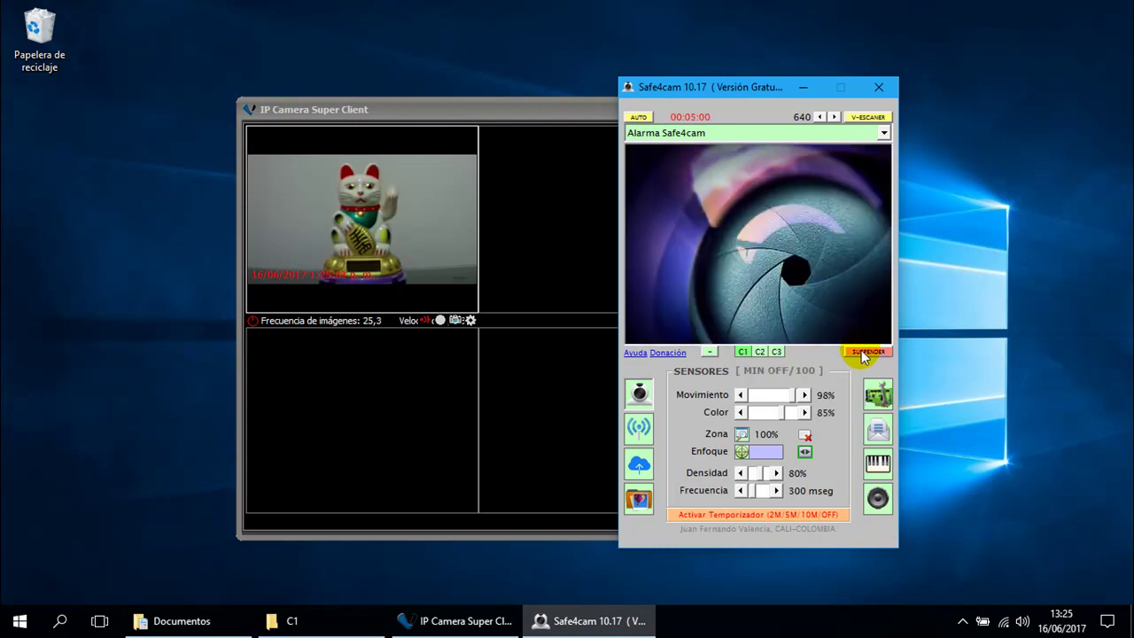
- Return to IP Camera Super Client and disable the alarm notification for the camera
left_click(803, 86)
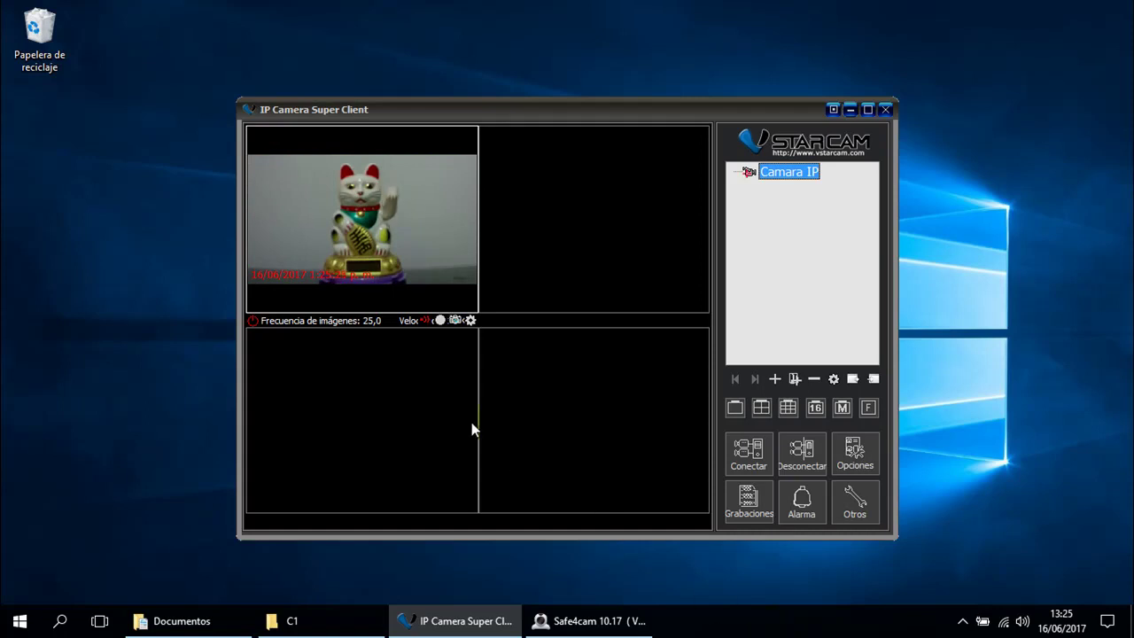
left_click(425, 320)
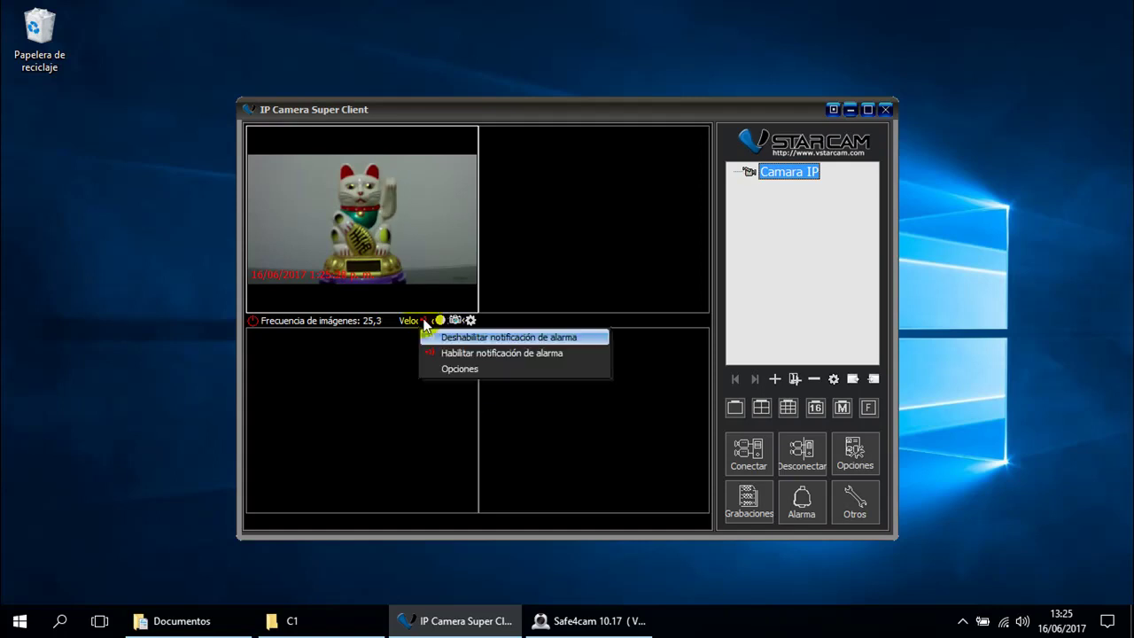
left_click(577, 336)
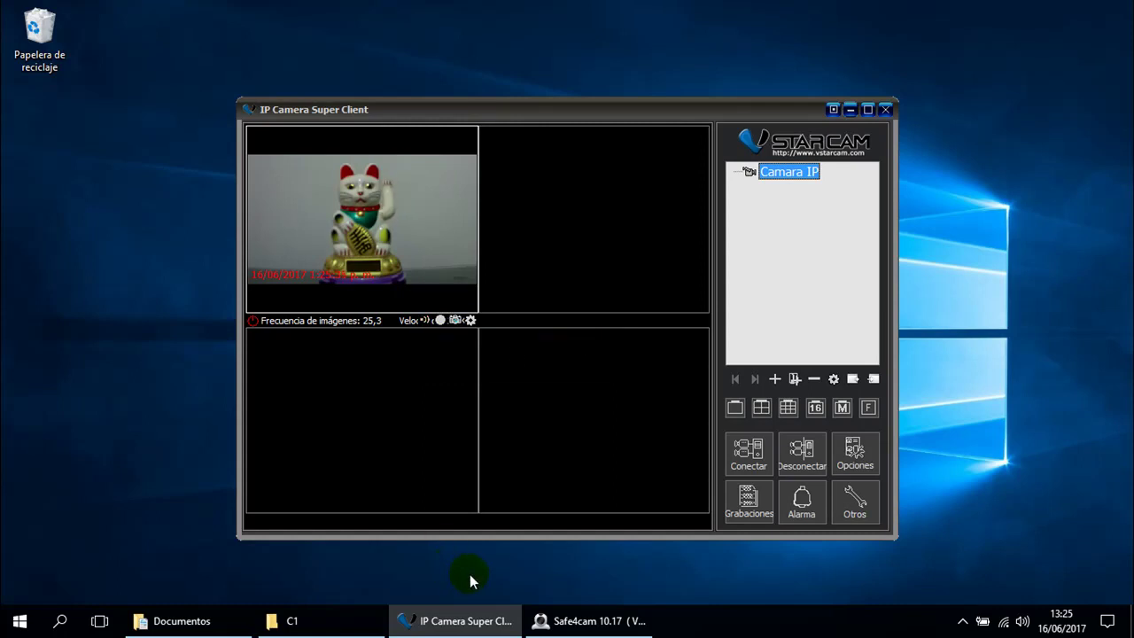
- Switch to the Documentos window in File Explorer and open the Camara IP alarm recording folder 2017-06-16\13.25.18
left_click(202, 623)
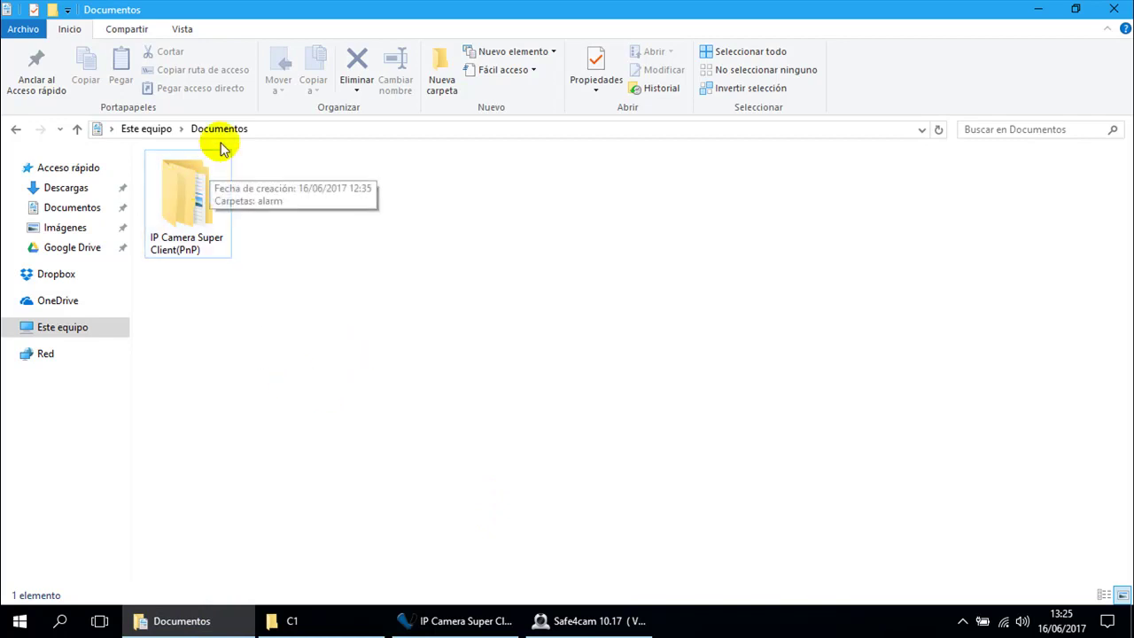
double_click(177, 197)
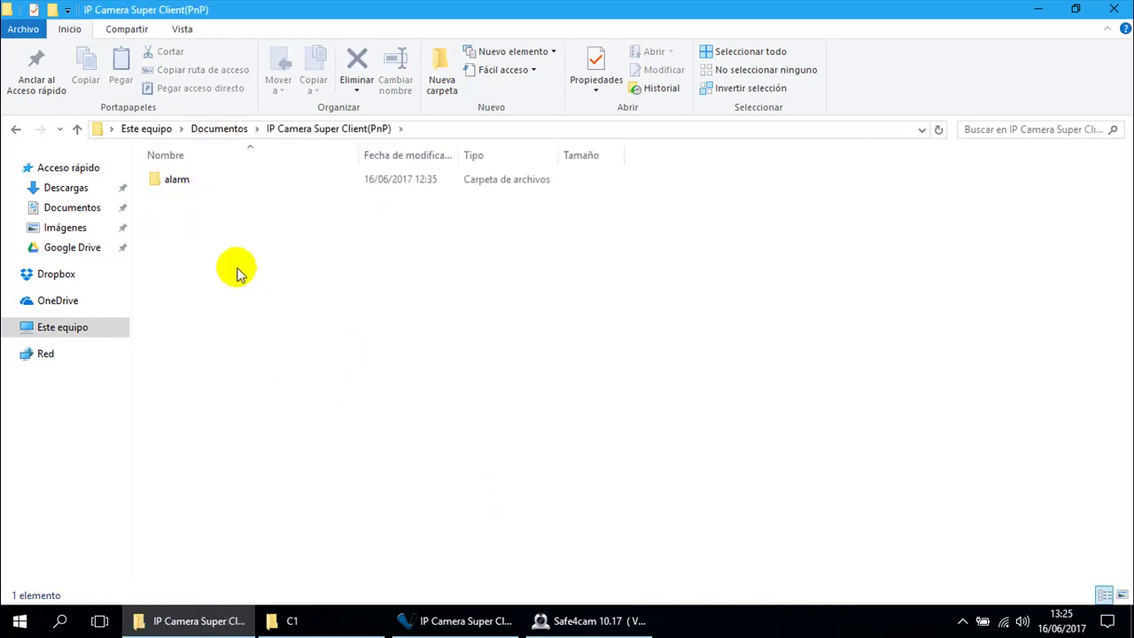
double_click(181, 183)
double_click(190, 183)
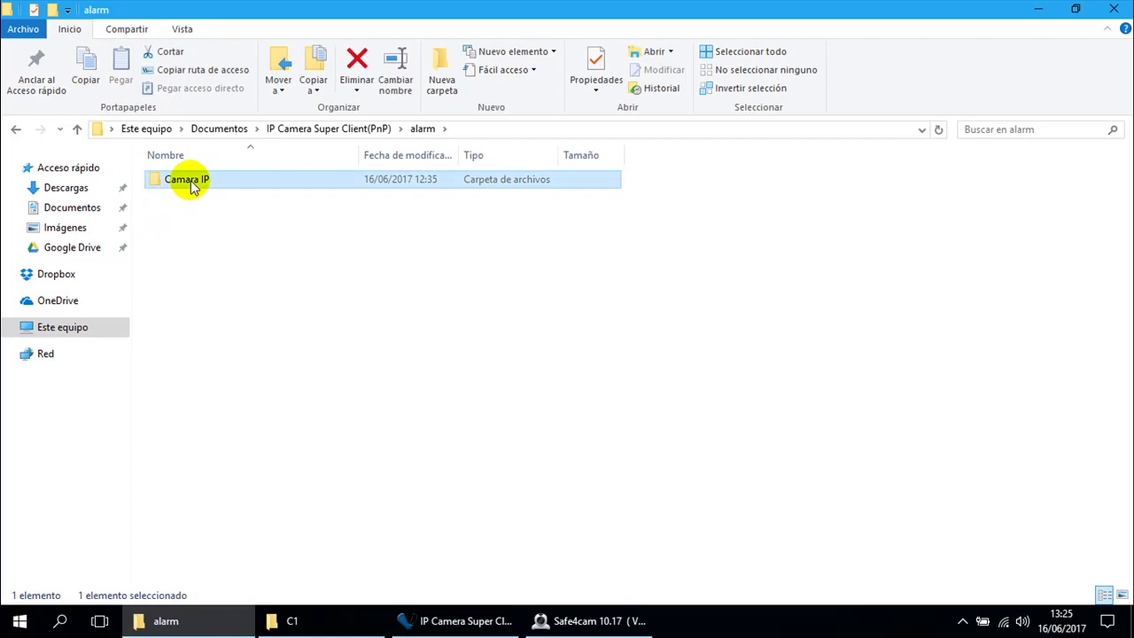
double_click(190, 186)
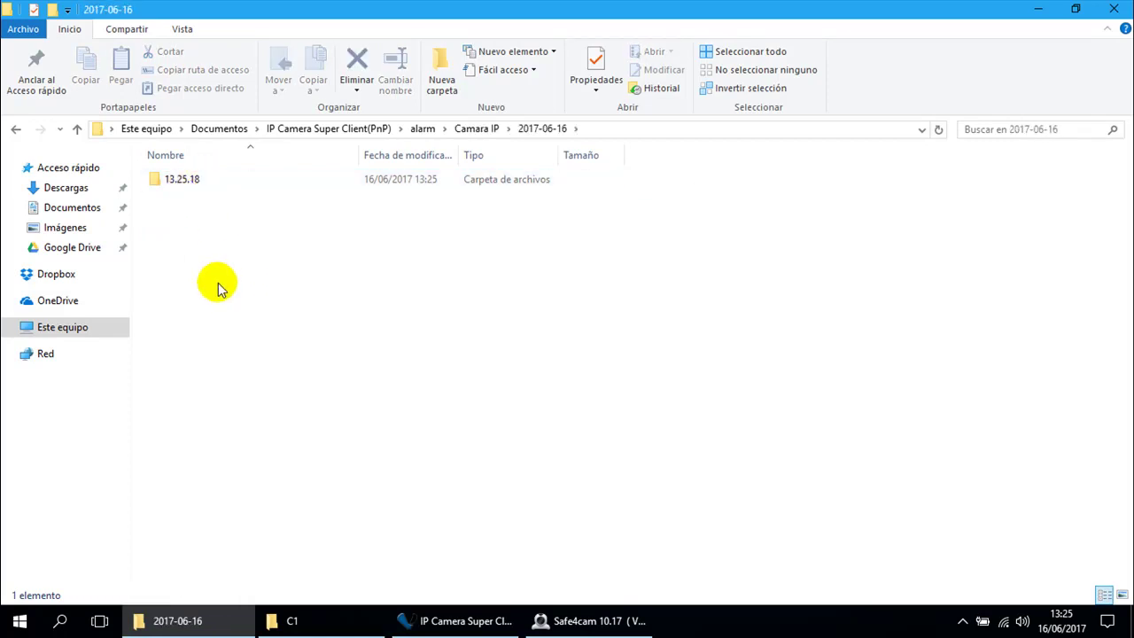
double_click(183, 182)
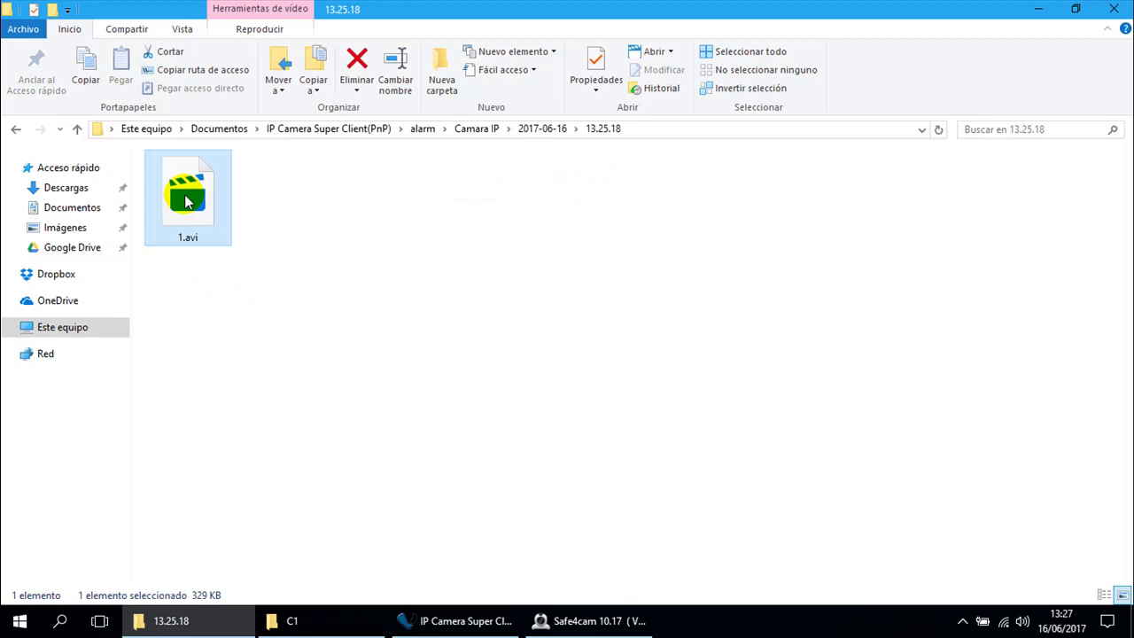
- Play the recorded alarm video 1.avi in Windows Media Player, and close the player when it ends
right_click(185, 201)
mouse_move(273, 261)
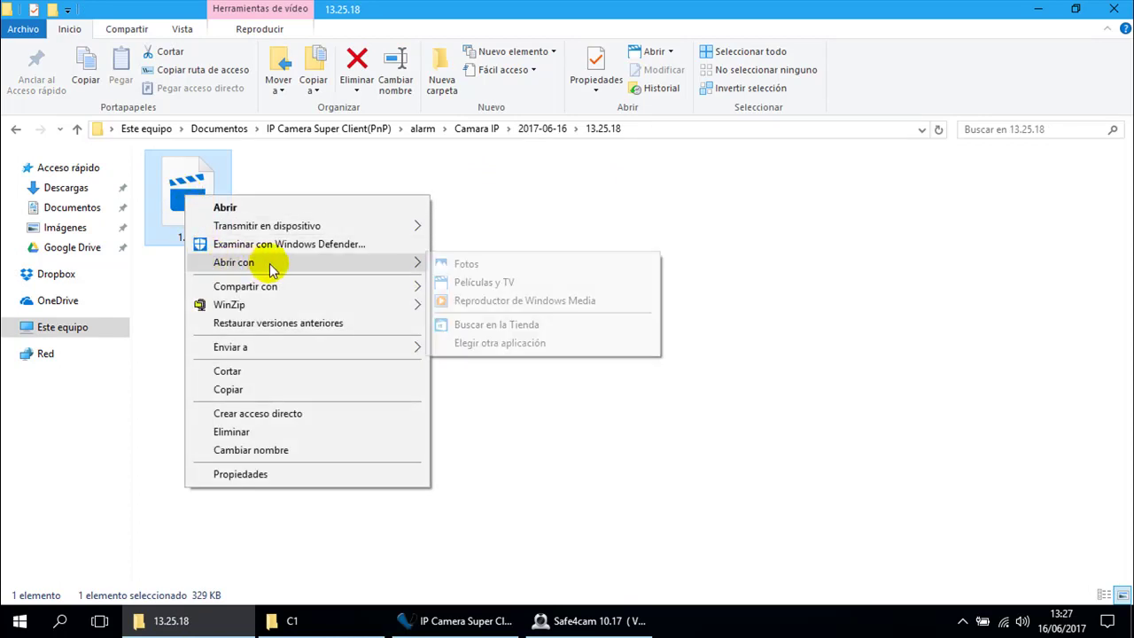
left_click(618, 302)
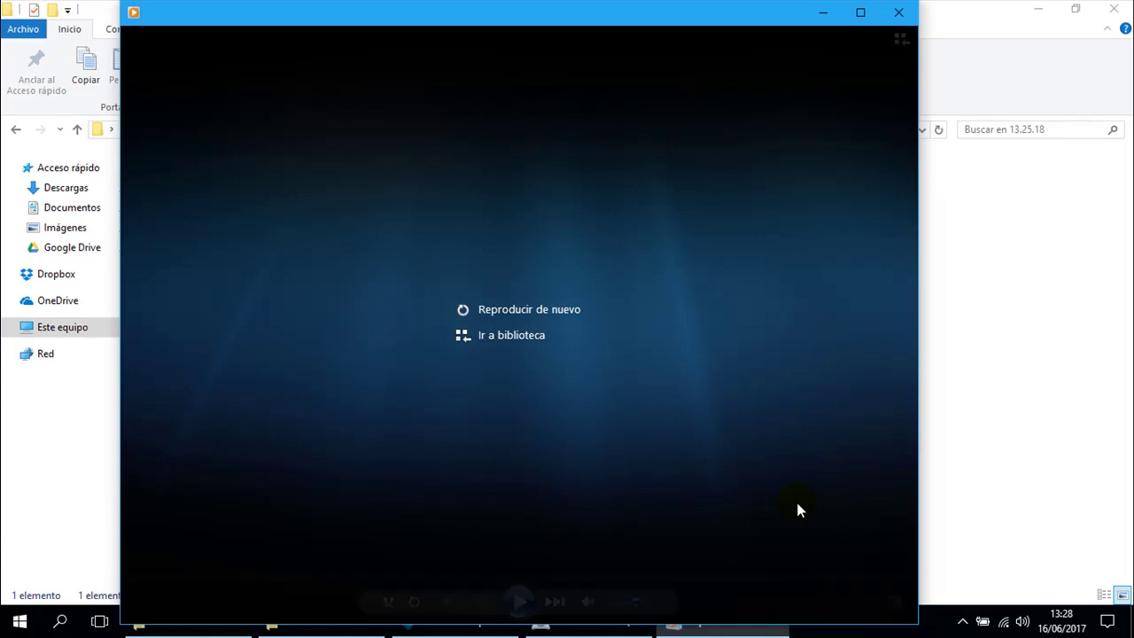
left_click(898, 12)
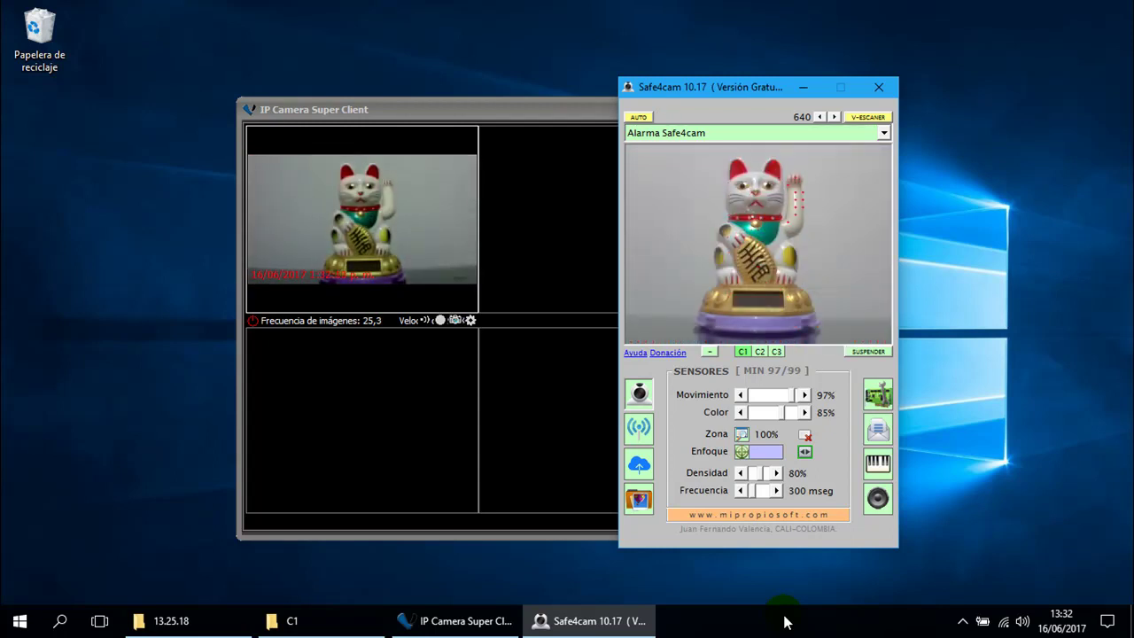
- Minimize Safe4cam and open the 2017-06-16 subfolder of its C1 captured images folder in File Explorer
left_click(808, 88)
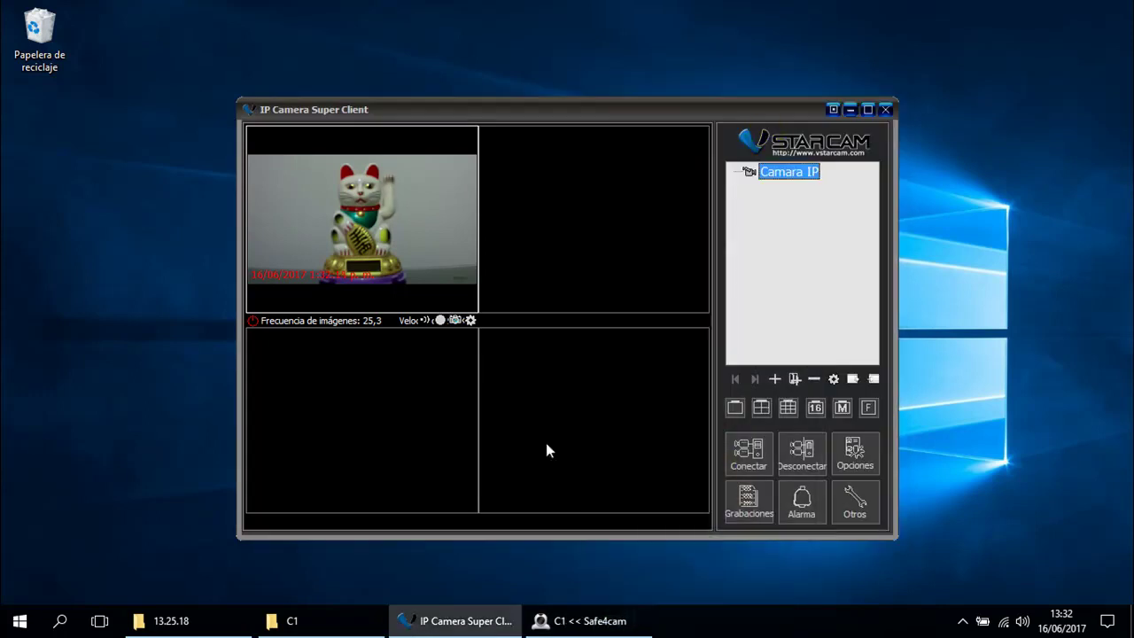
left_click(348, 628)
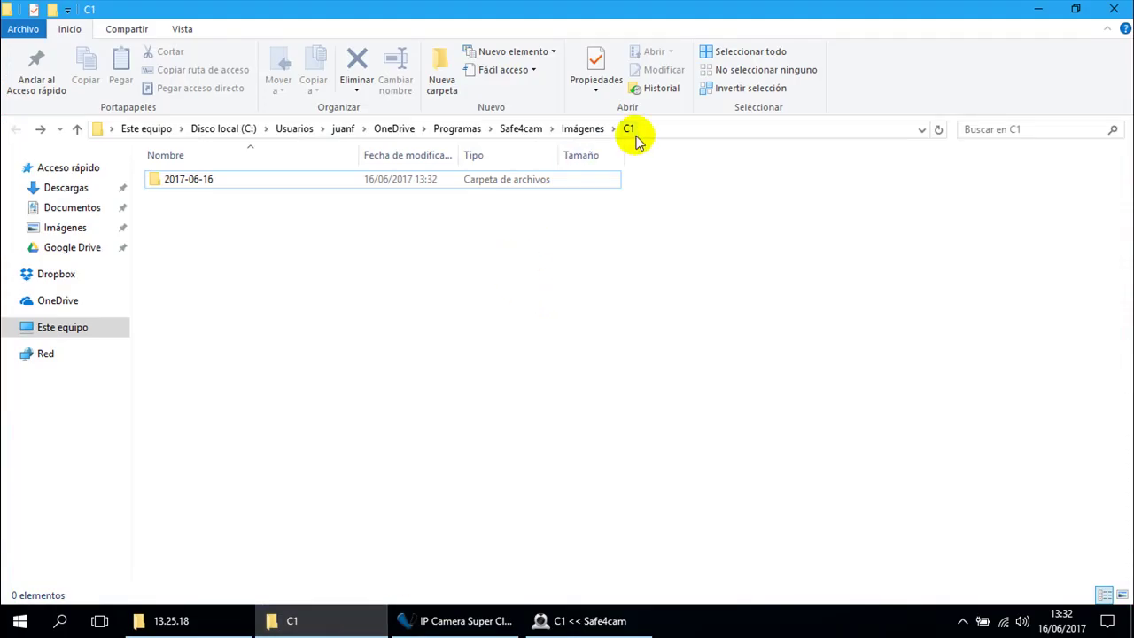
double_click(190, 188)
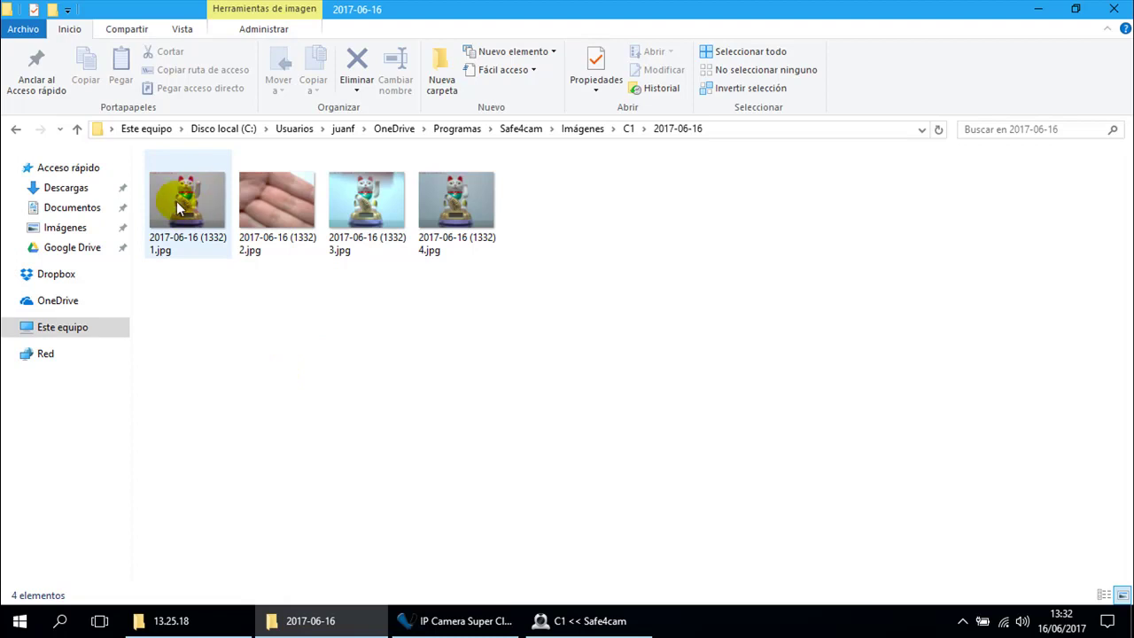
left_click(271, 197)
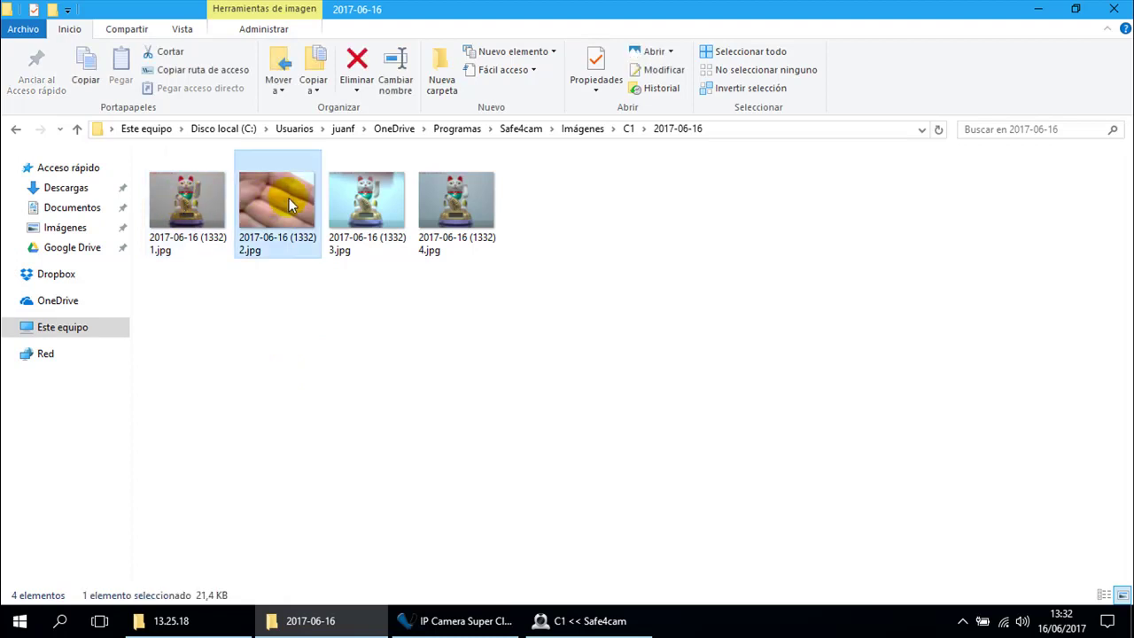
left_click(386, 192)
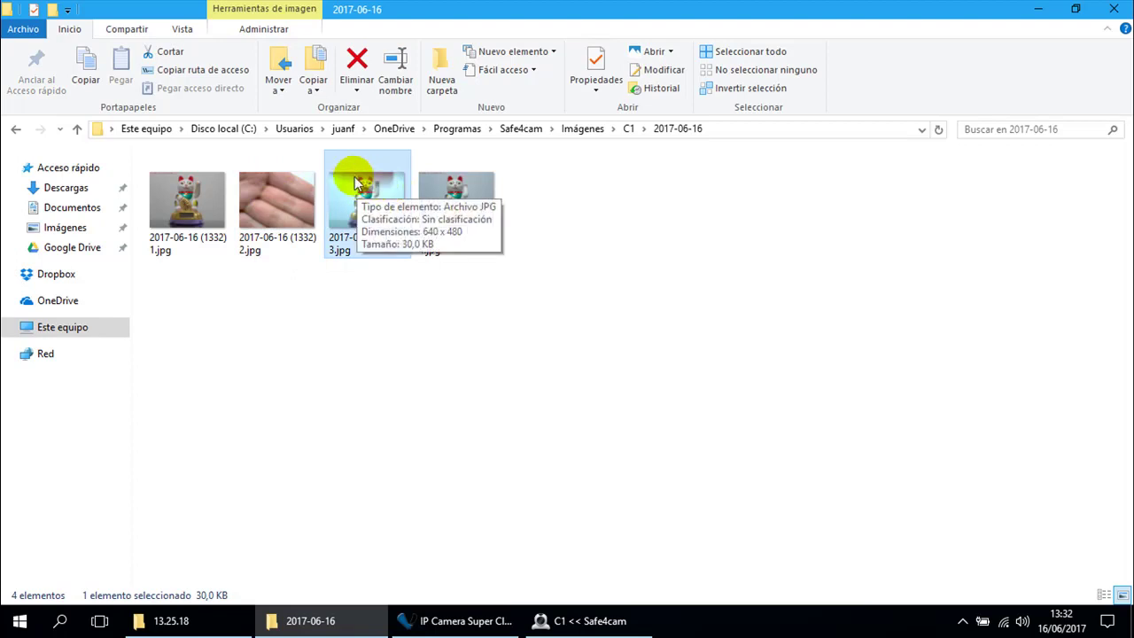
double_click(375, 188)
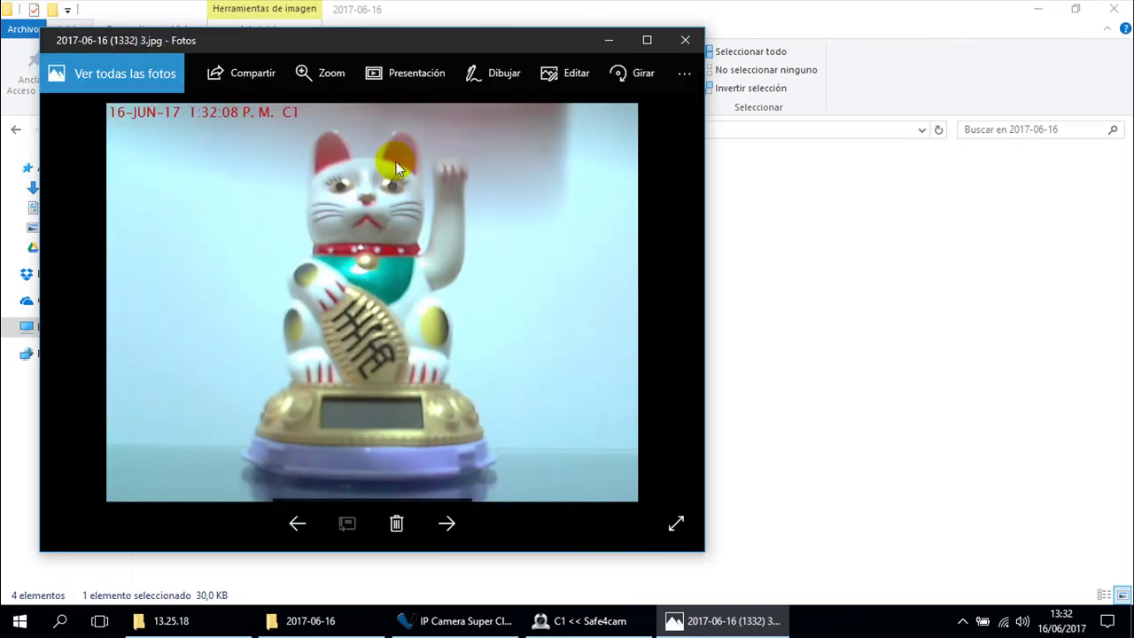
left_click(447, 525)
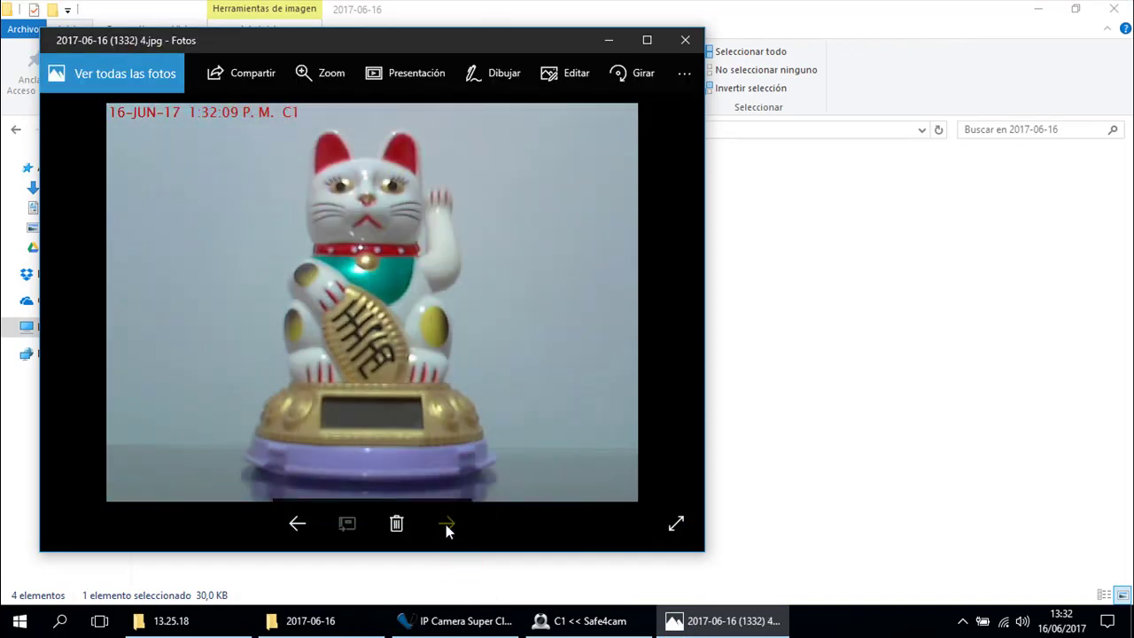